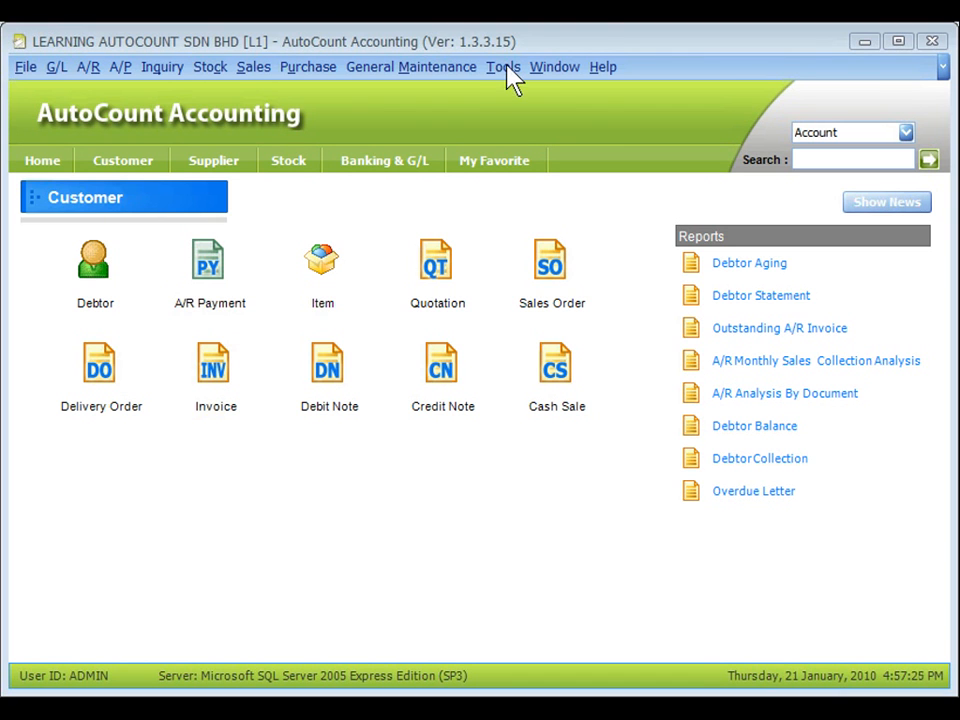
Enable the Project module in the account book's module settings and save the change.
left_click(506, 68)
left_click(634, 440)
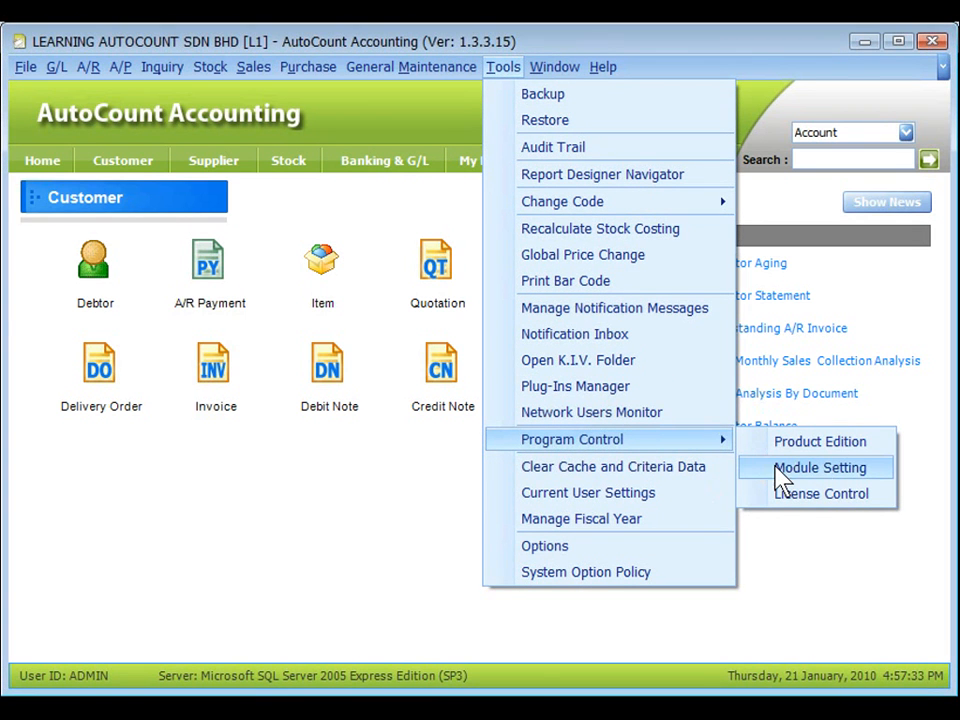
left_click(820, 468)
left_click(177, 277)
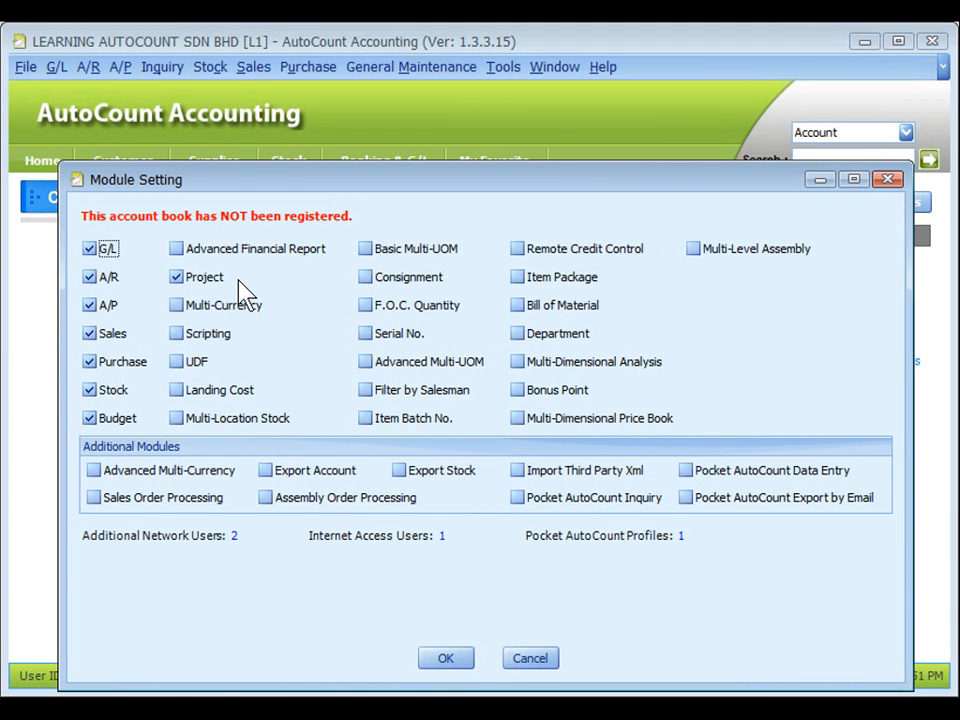
left_click(451, 664)
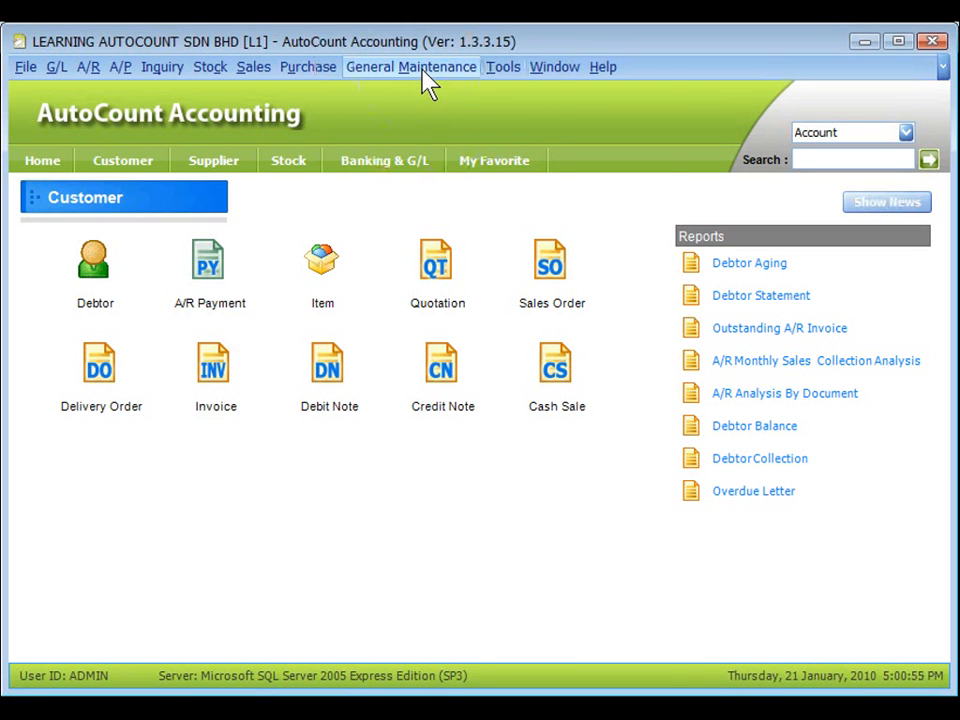
Open Project Maintenance and bring up the form for a new top-level project.
left_click(422, 70)
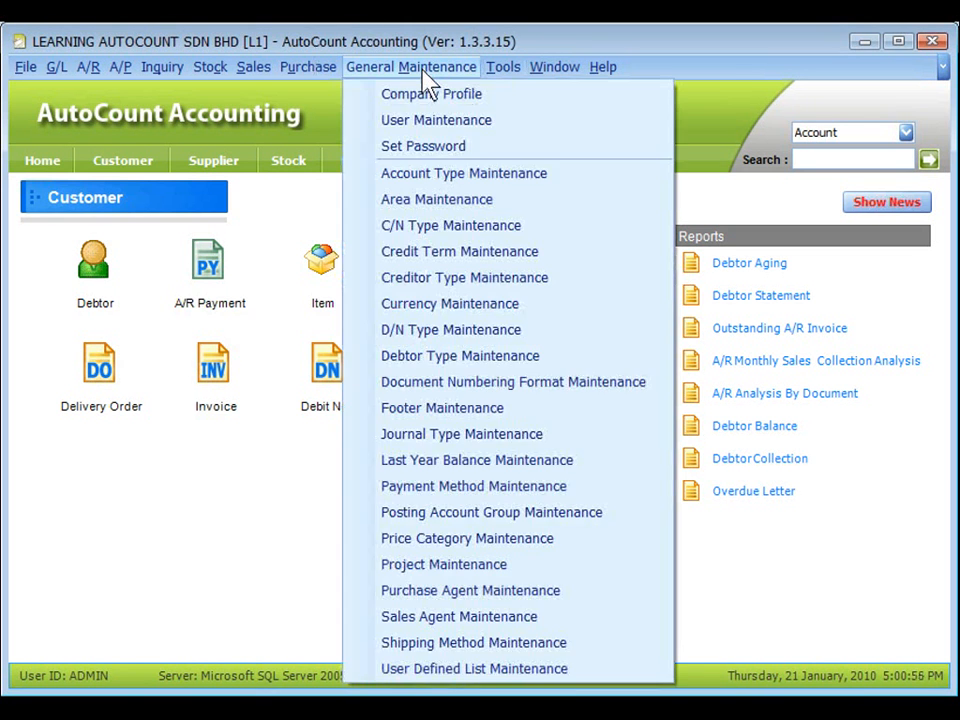
left_click(506, 567)
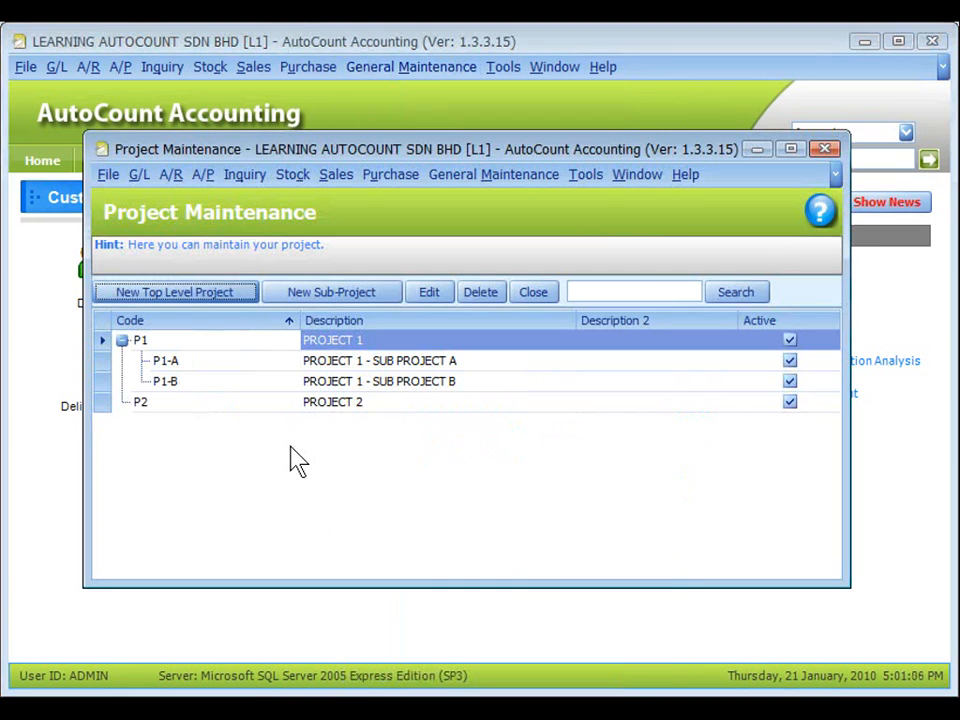
left_click(200, 296)
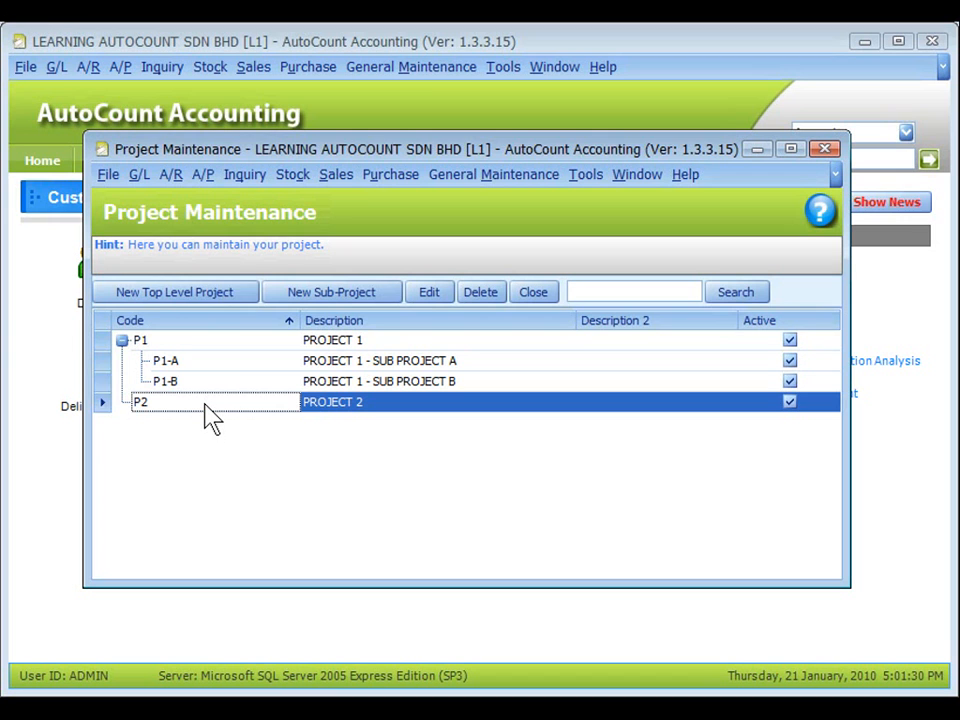
Bring up the form for a new sub-project under P2, dismiss it, and select P1-A and its parent P1.
left_click(204, 403)
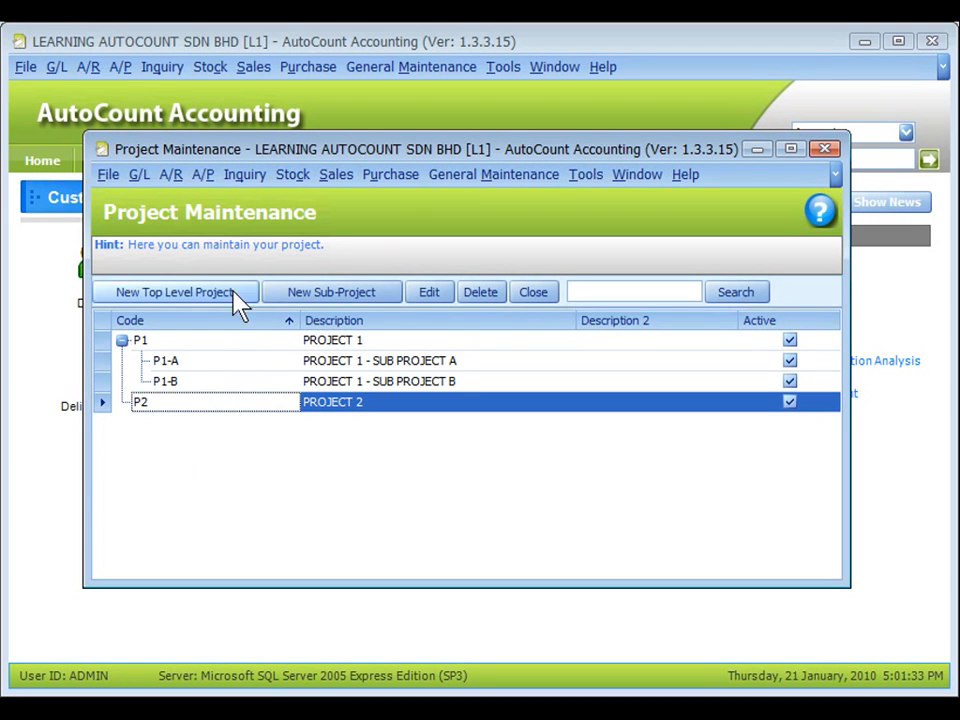
left_click(337, 296)
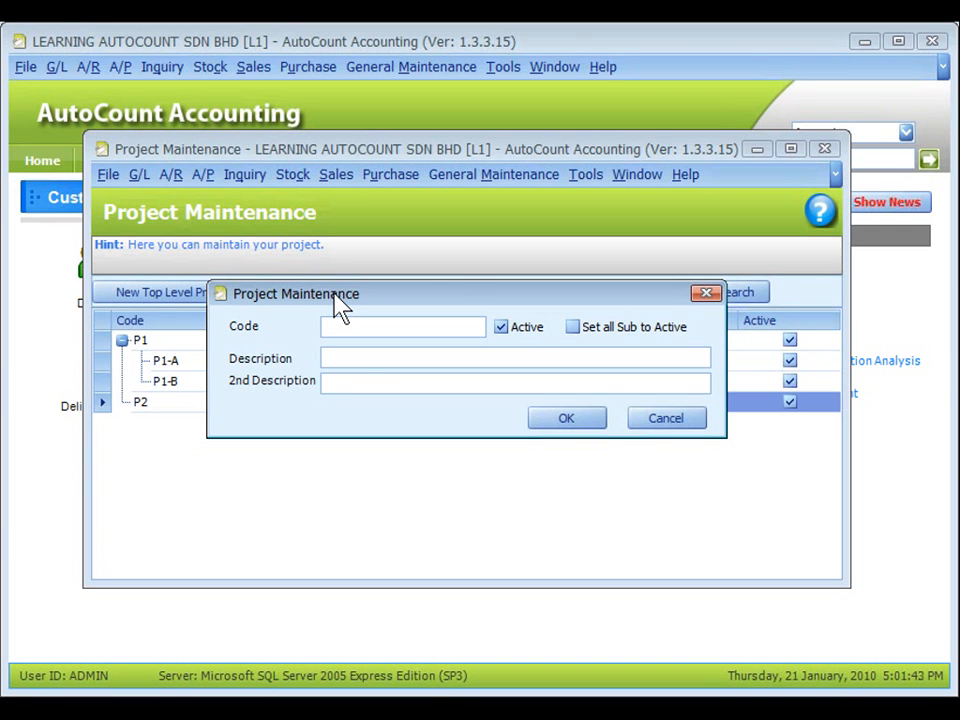
left_click(257, 362)
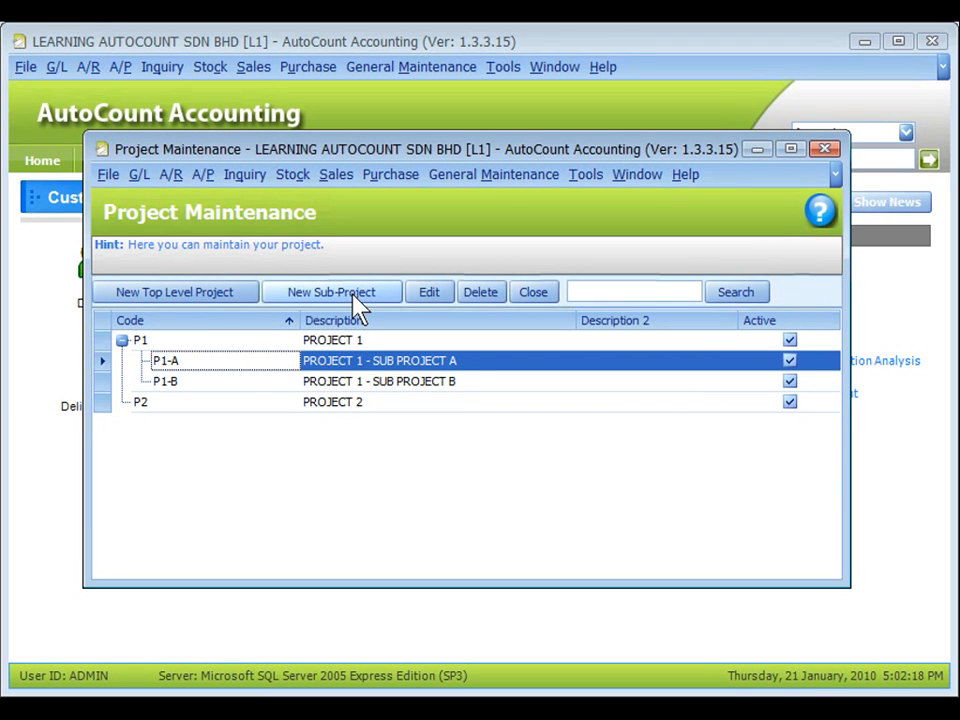
left_click(238, 342)
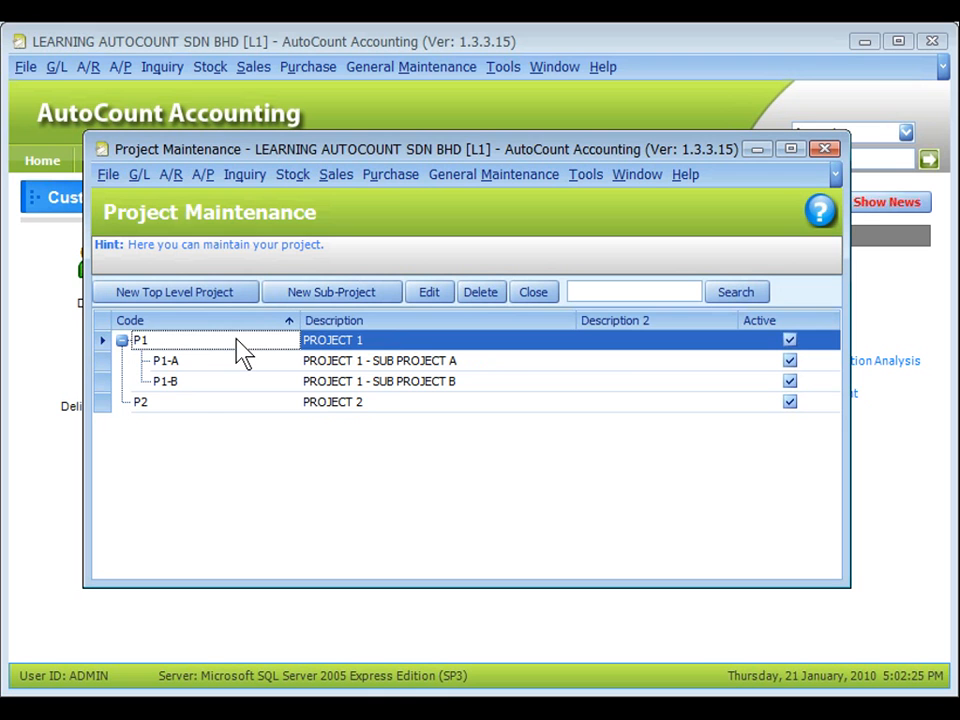
key("ctrl")
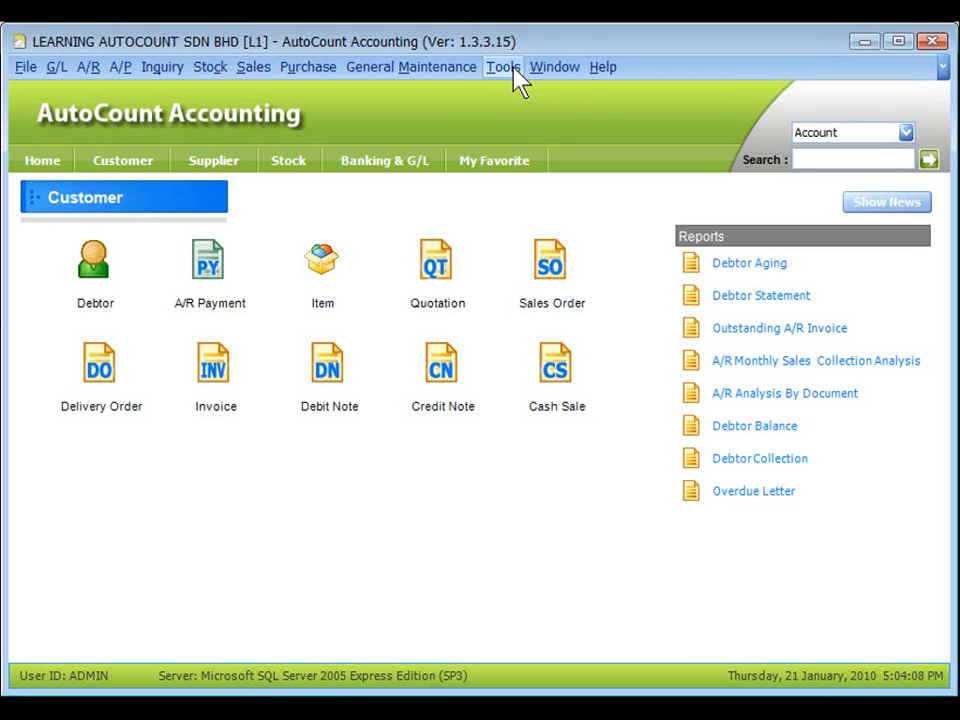
View the projects available as Default Project in the general miscellaneous options.
left_click(513, 72)
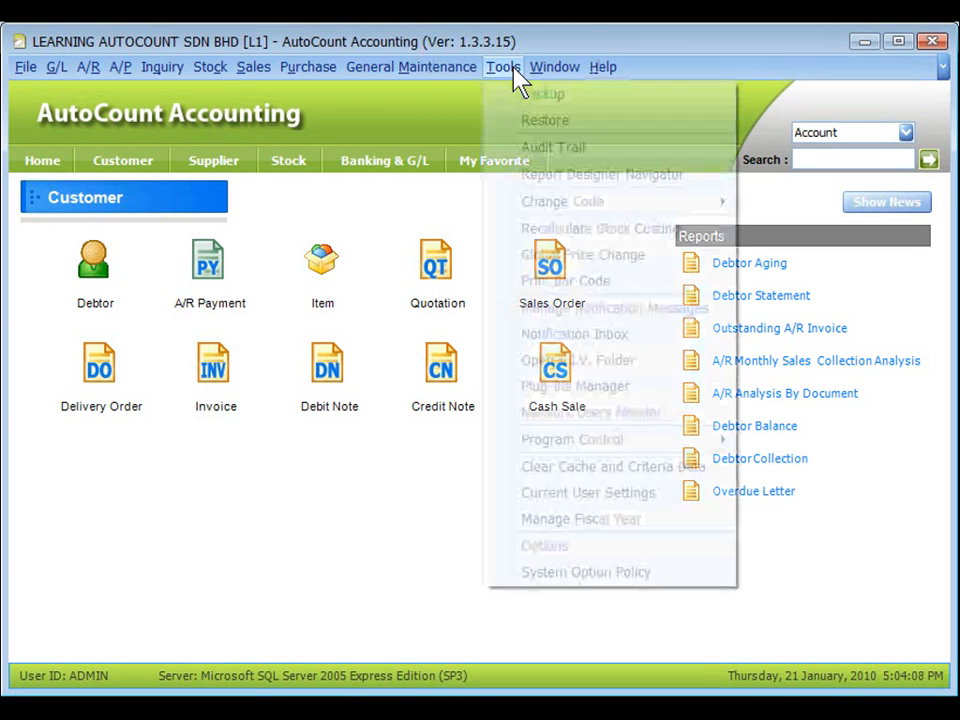
left_click(598, 550)
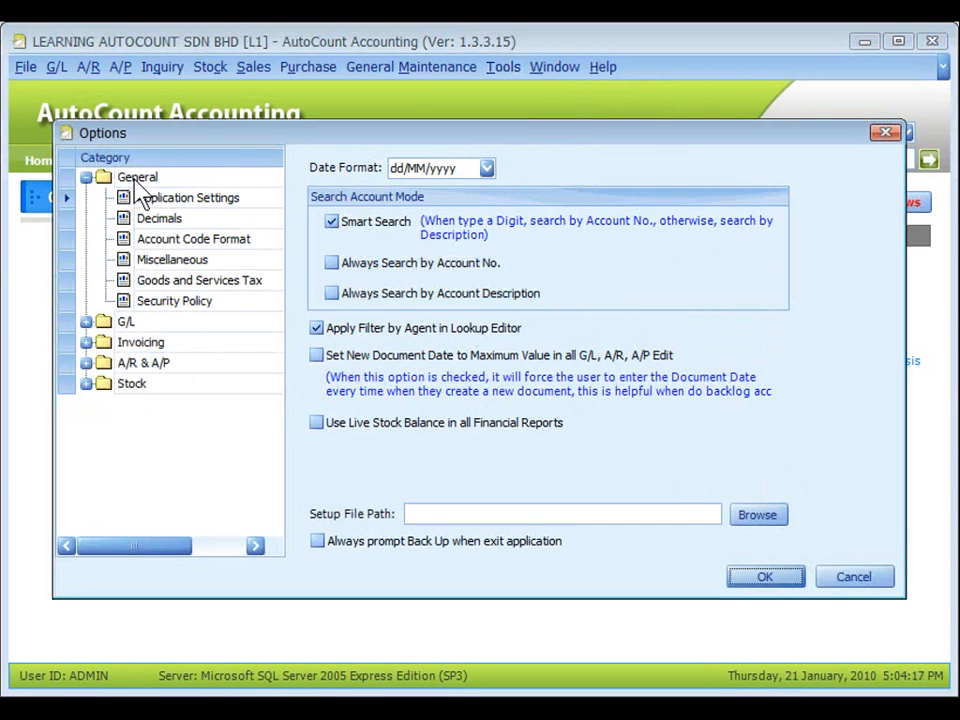
key("ctrl")
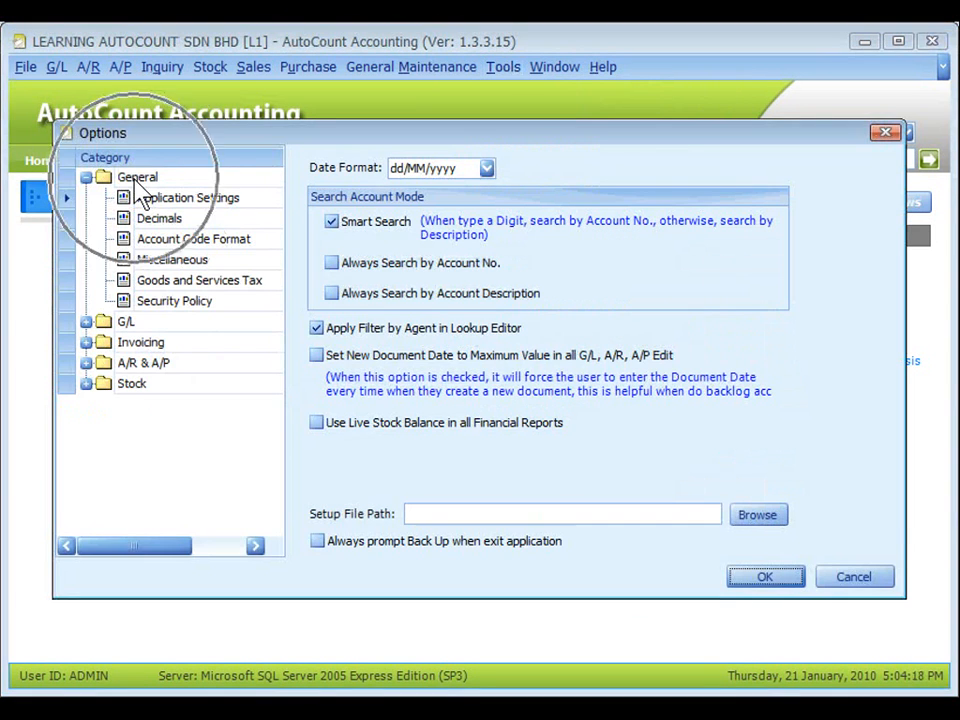
left_click(172, 261)
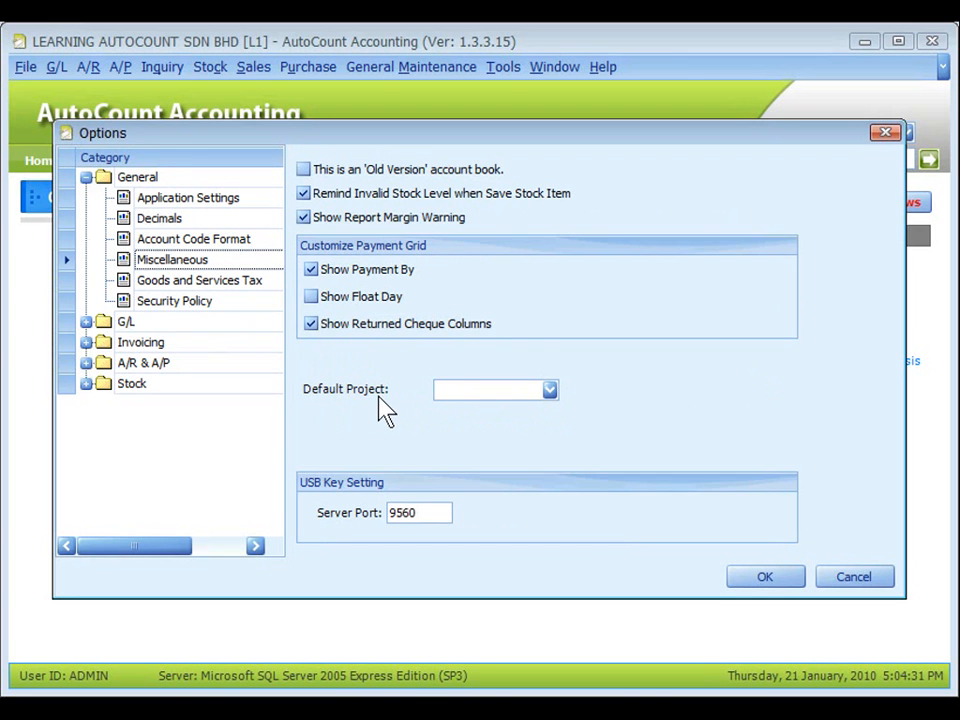
key("ctrl")
left_click(551, 394)
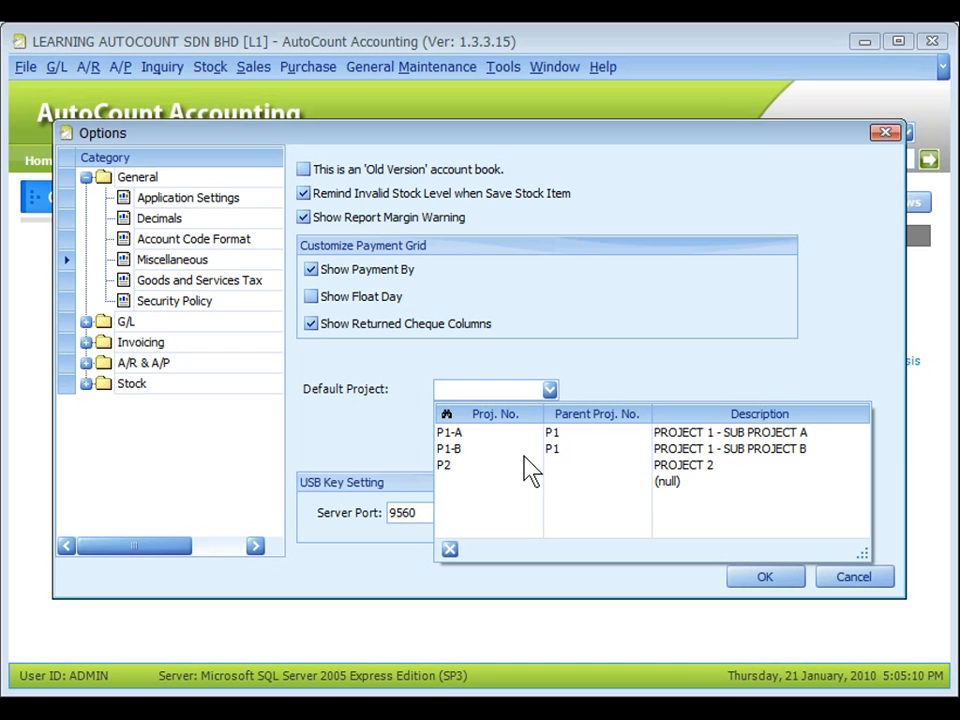
left_click(690, 499)
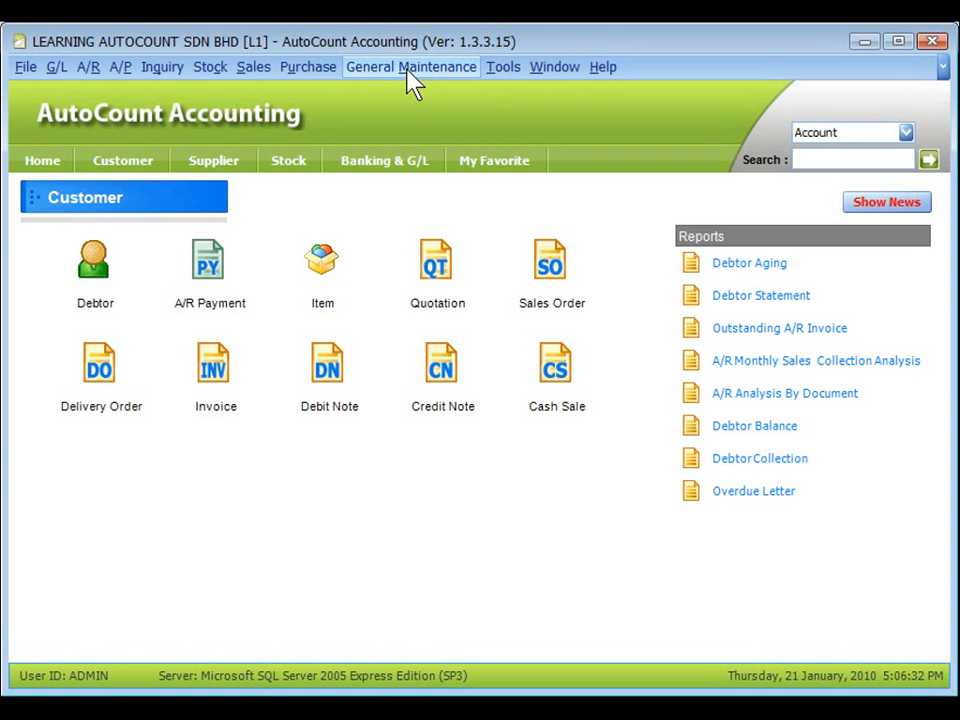
Open the default values of user AA in User Maintenance and view the Default Project choices.
left_click(408, 70)
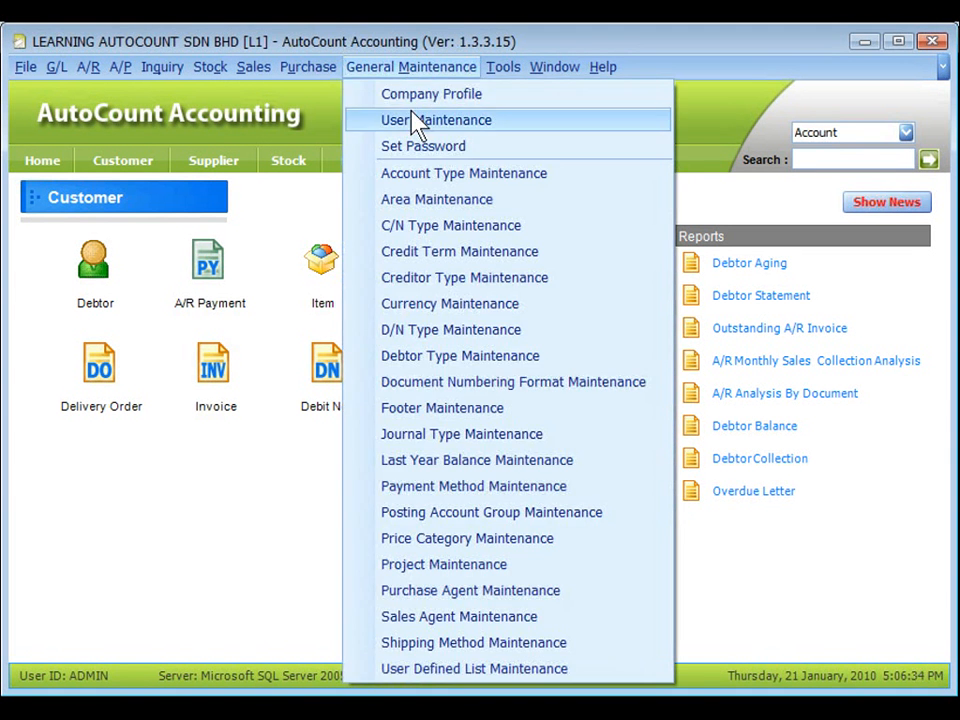
left_click(440, 126)
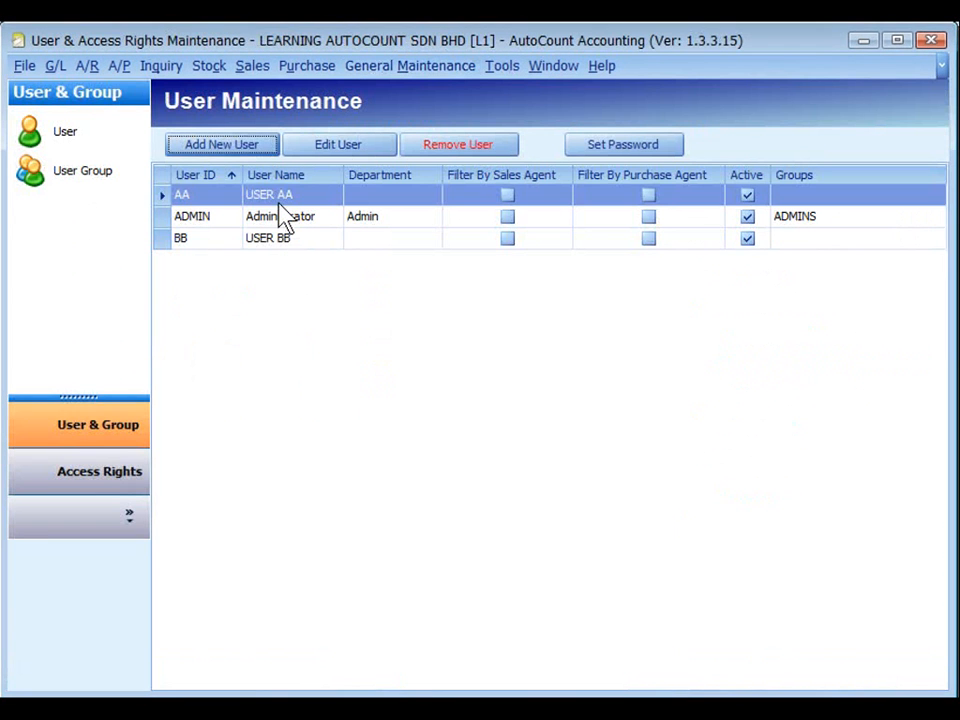
left_click(339, 146)
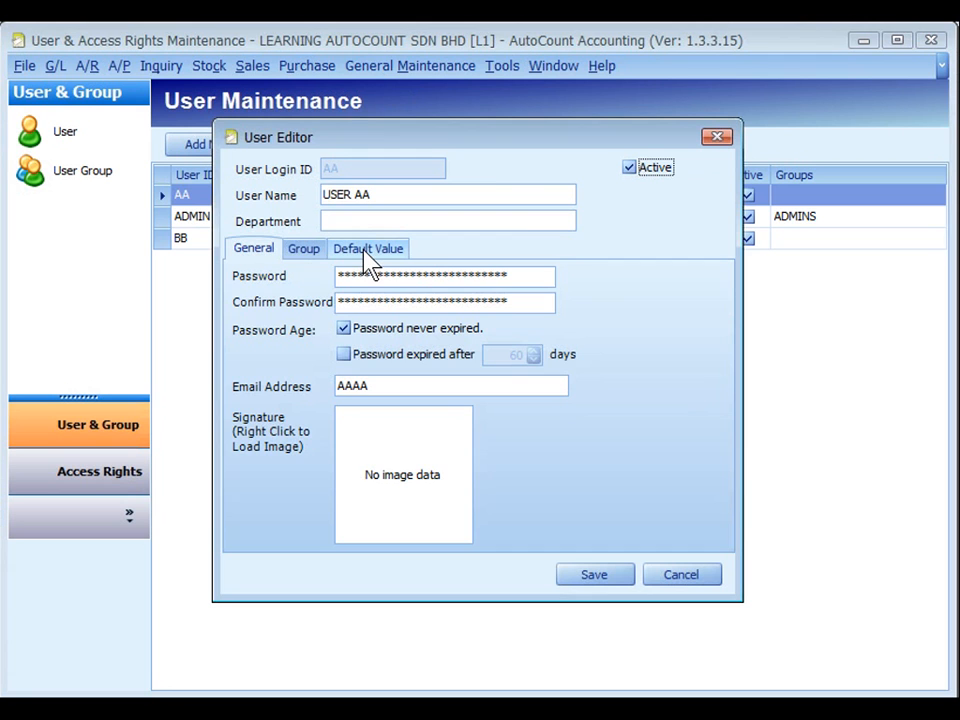
left_click(366, 252)
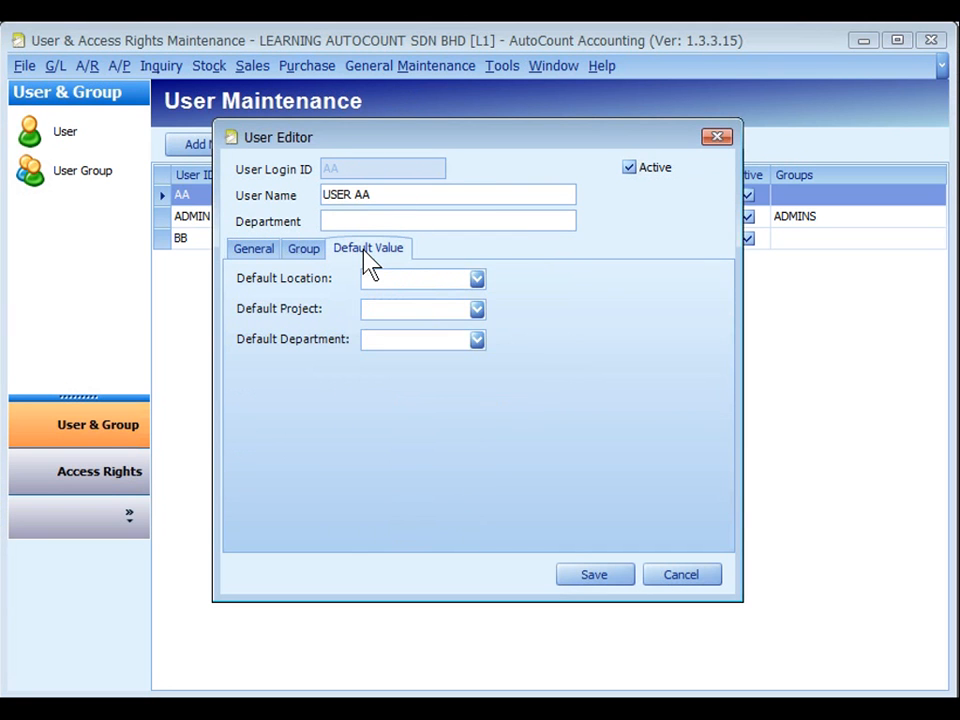
left_click(477, 310)
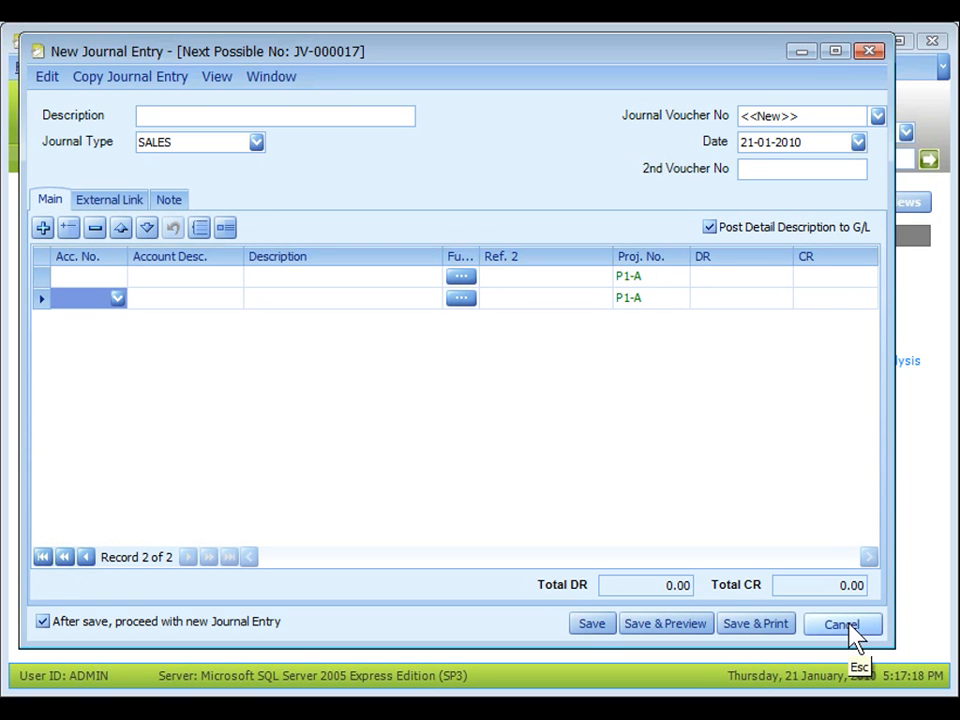
Examine the project number fields on the new journal entry, A/R payment, A/R invoice and sales invoice forms.
left_click(840, 624)
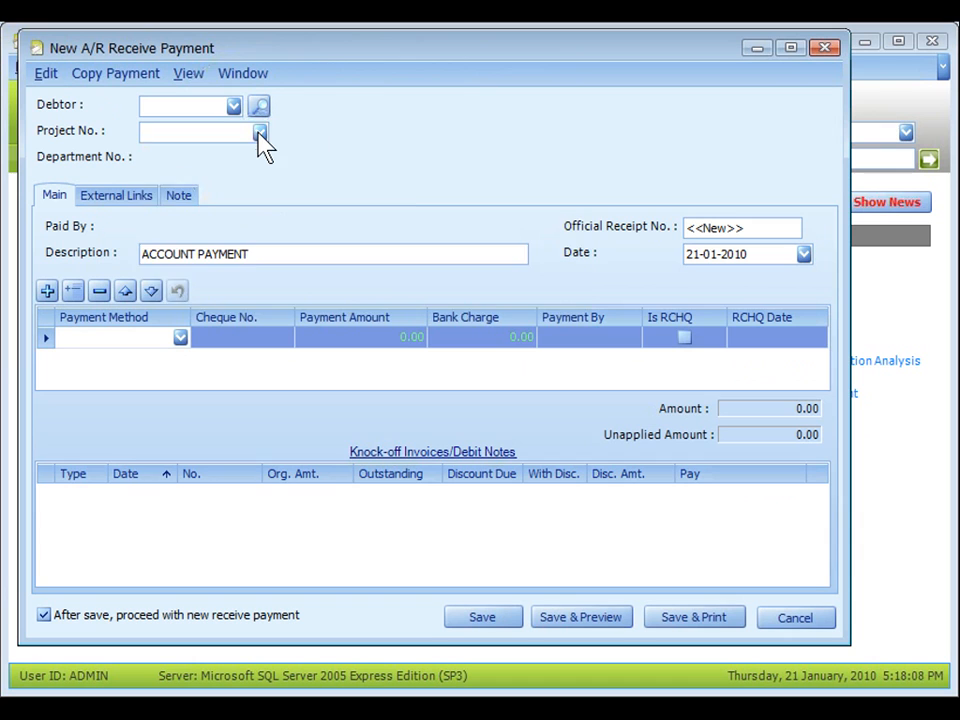
left_click(259, 134)
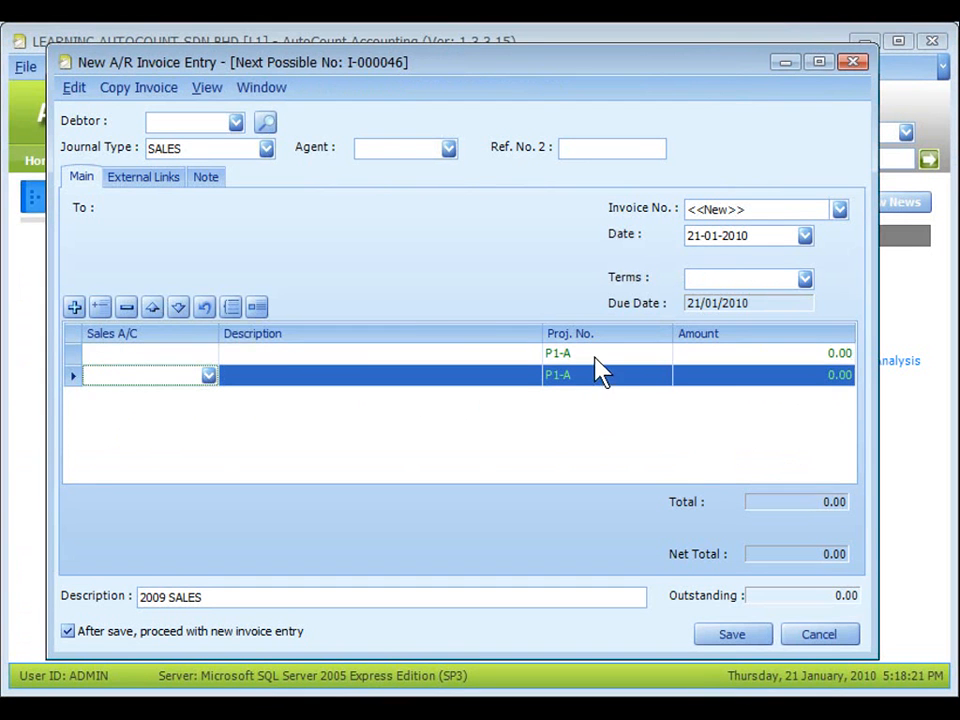
key("ctrl")
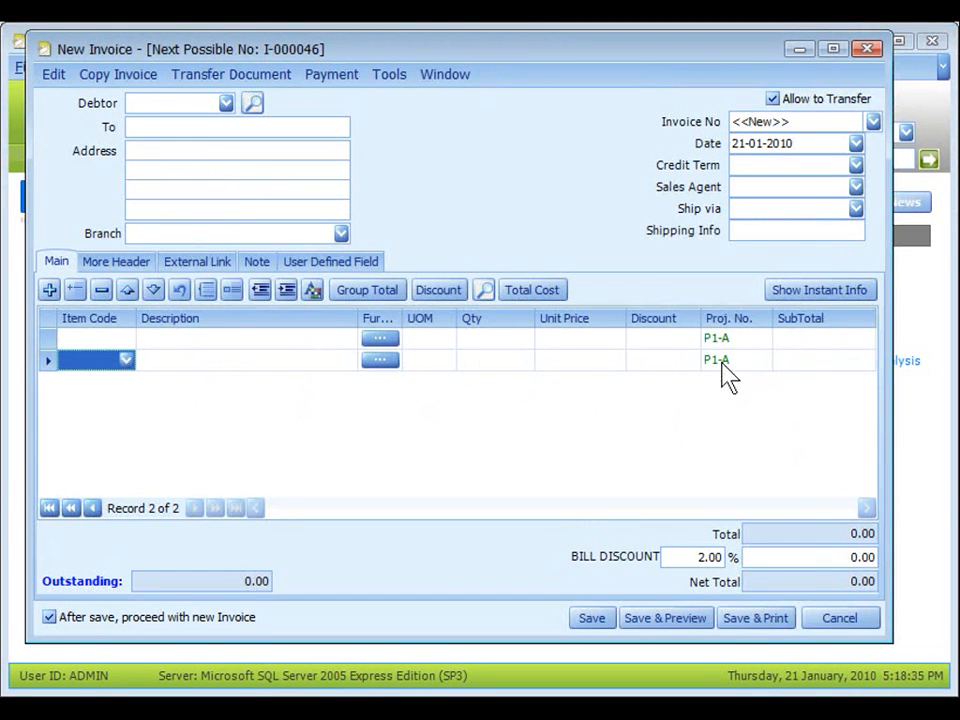
key("ctrl")
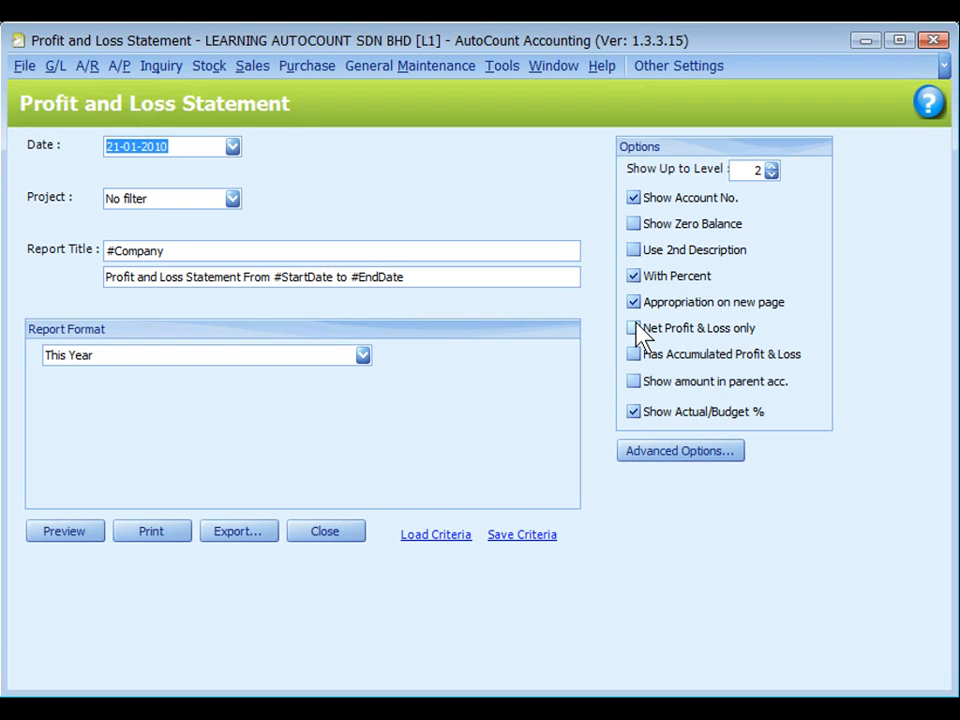
Set the Profit and Loss Statement format to Projects Comparison - YTD and include projects P1, P1-A and P1-B.
left_click(363, 355)
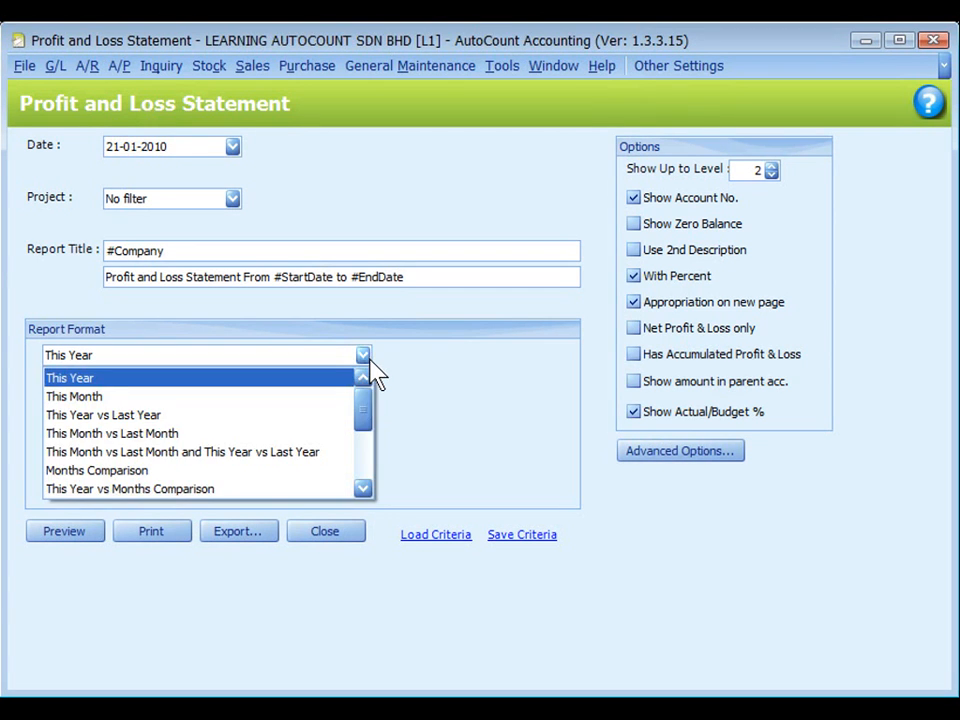
scroll(230, 480, "down", 3)
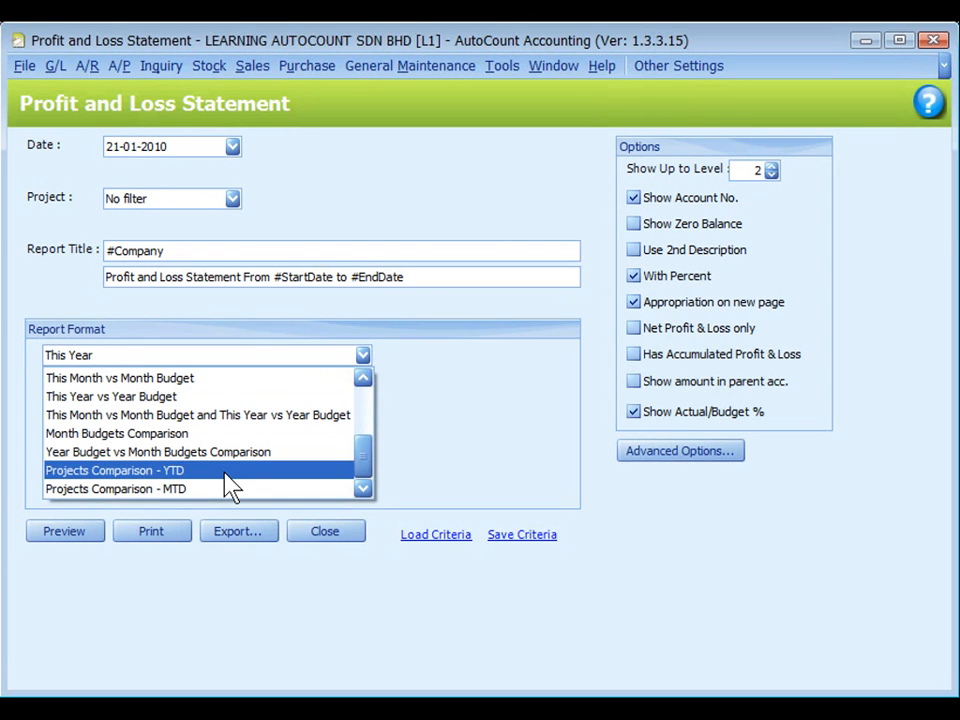
left_click(226, 472)
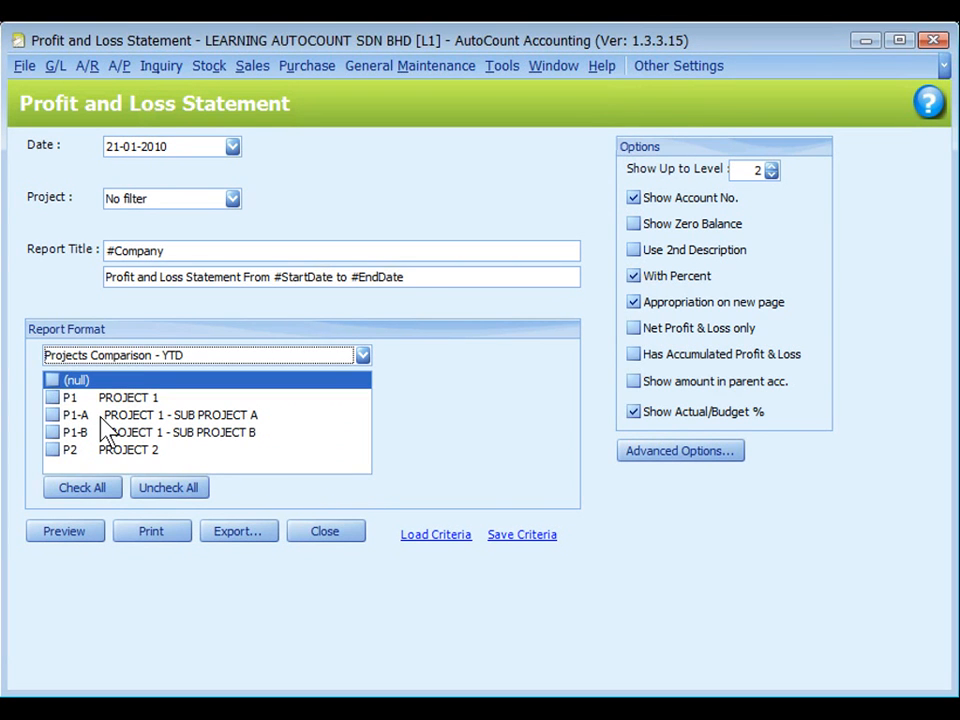
left_click(51, 395)
left_click(52, 398)
left_click(54, 415)
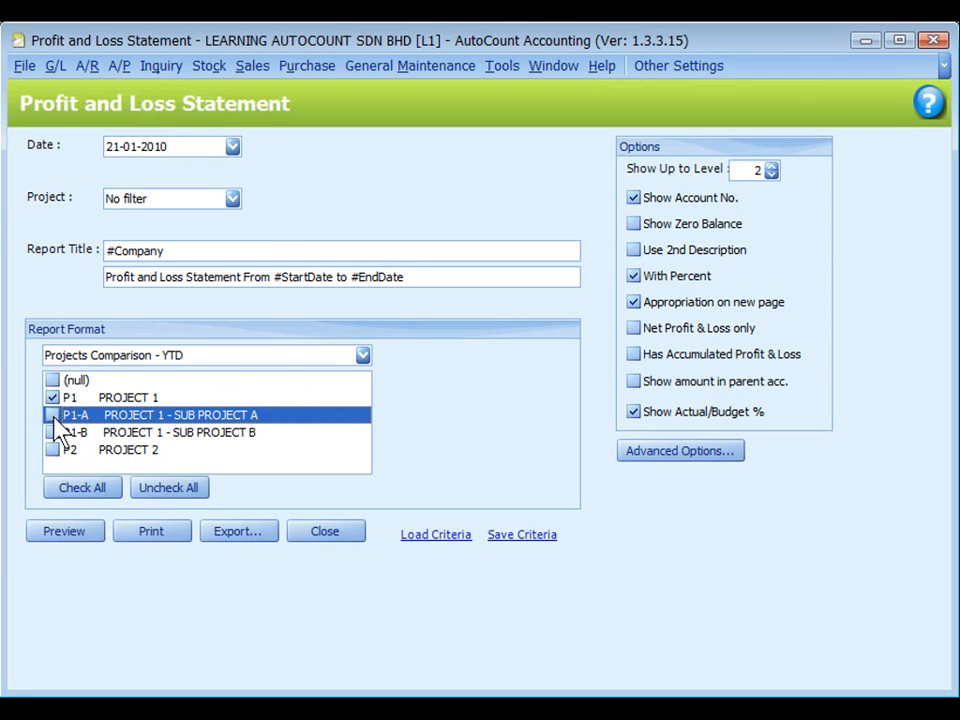
left_click(52, 415)
left_click(53, 432)
left_click(53, 432)
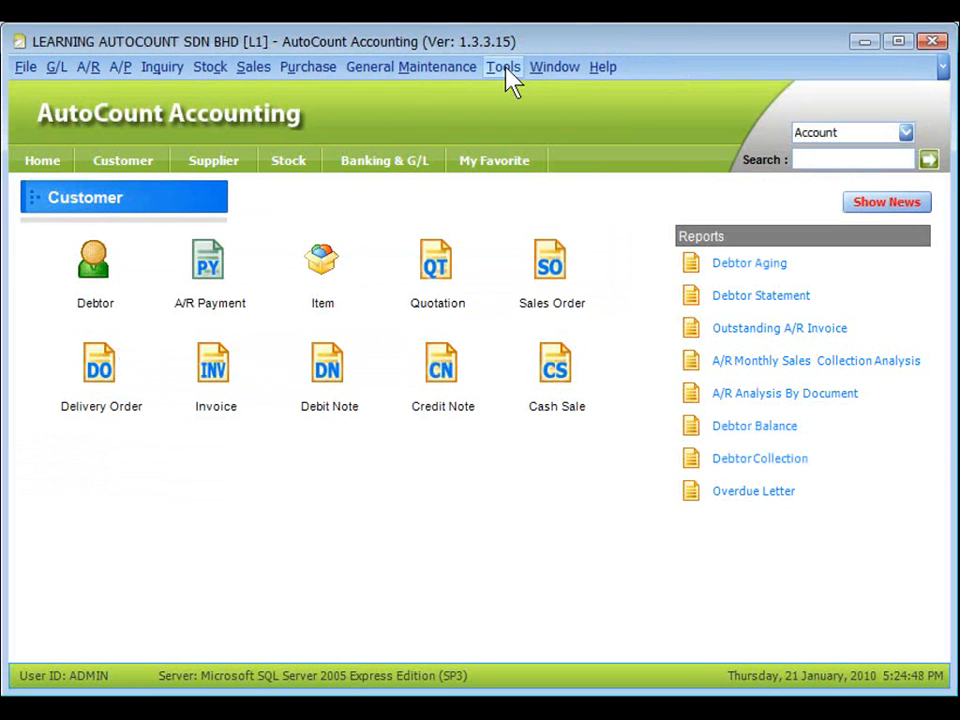
Open the fiscal year management and choose Fiscal Year 2010 for editing.
left_click(503, 67)
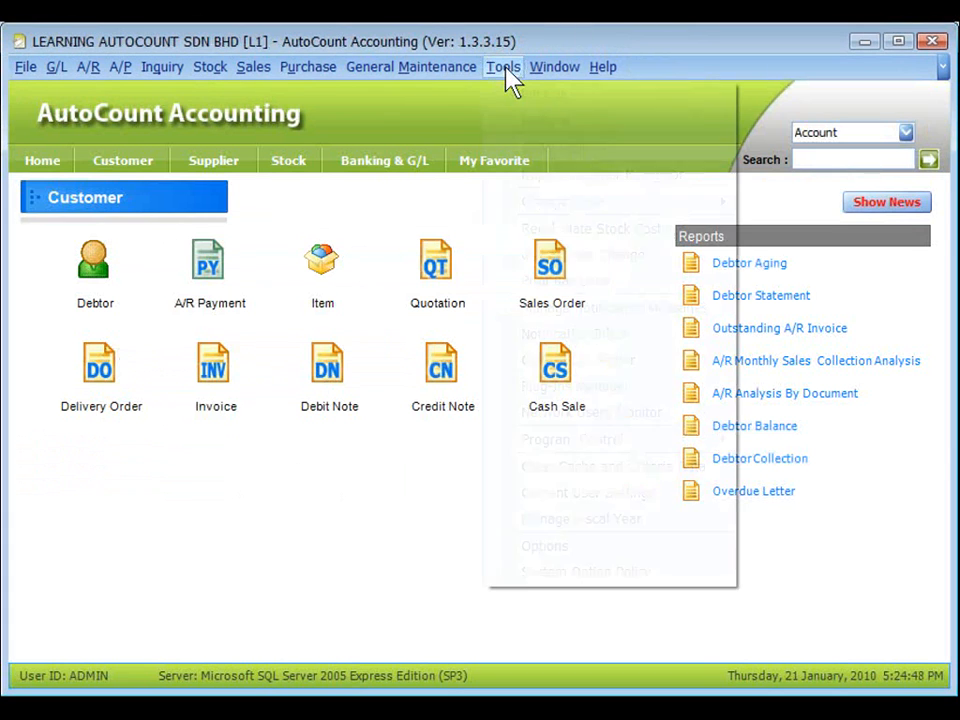
left_click(607, 538)
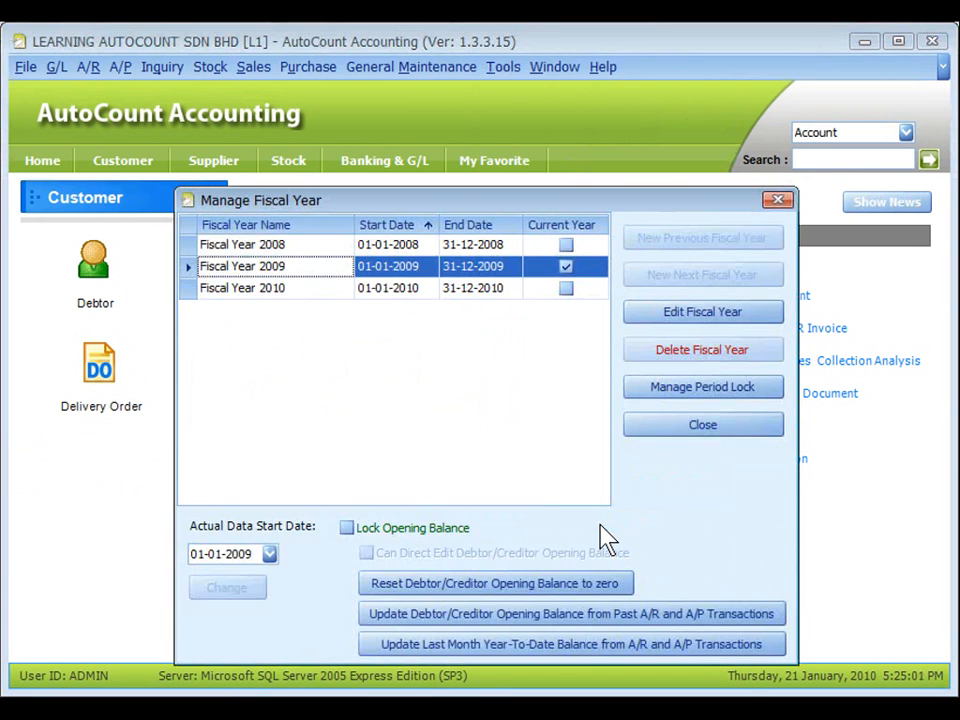
left_click(470, 295)
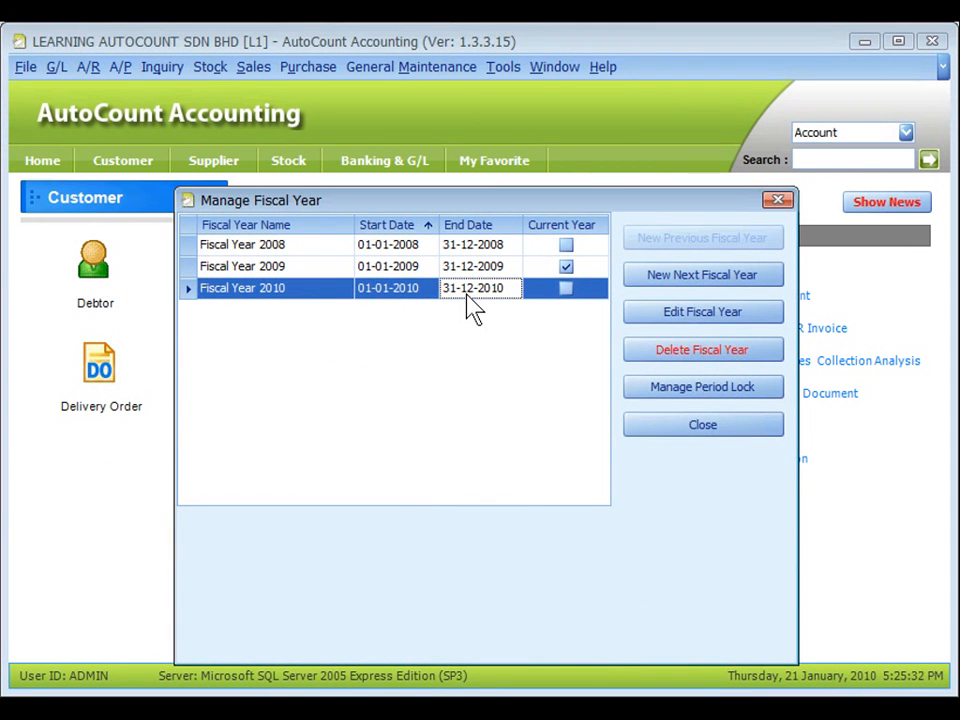
left_click(702, 311)
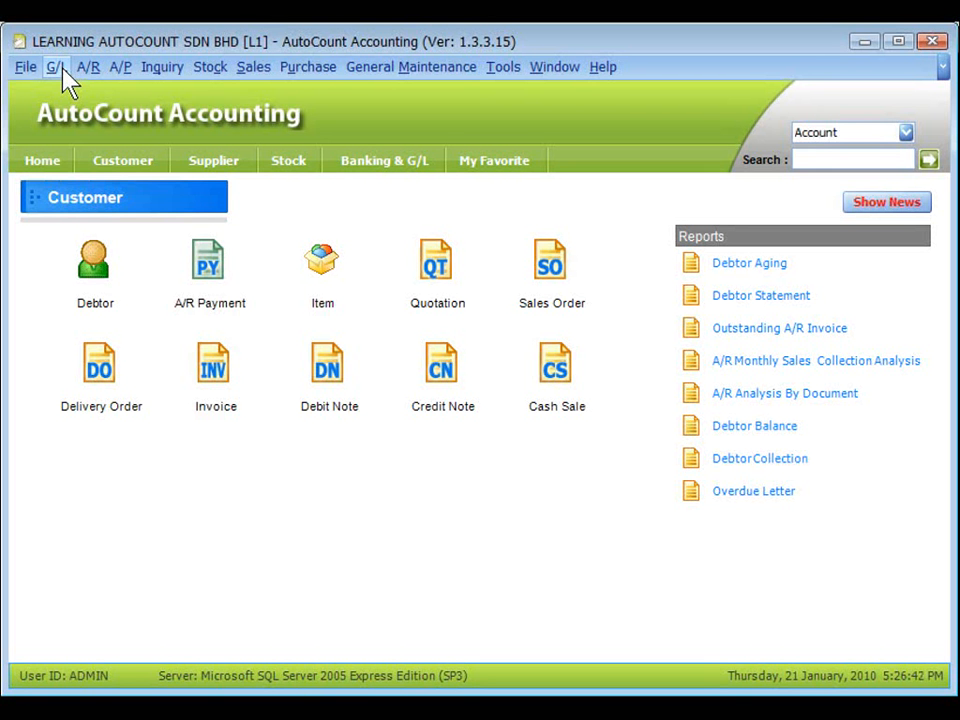
Open Opening Balance Maintenance and bring up the detail opening balance of PROJECT 1 - SUB PROJECT A for editing.
left_click(56, 67)
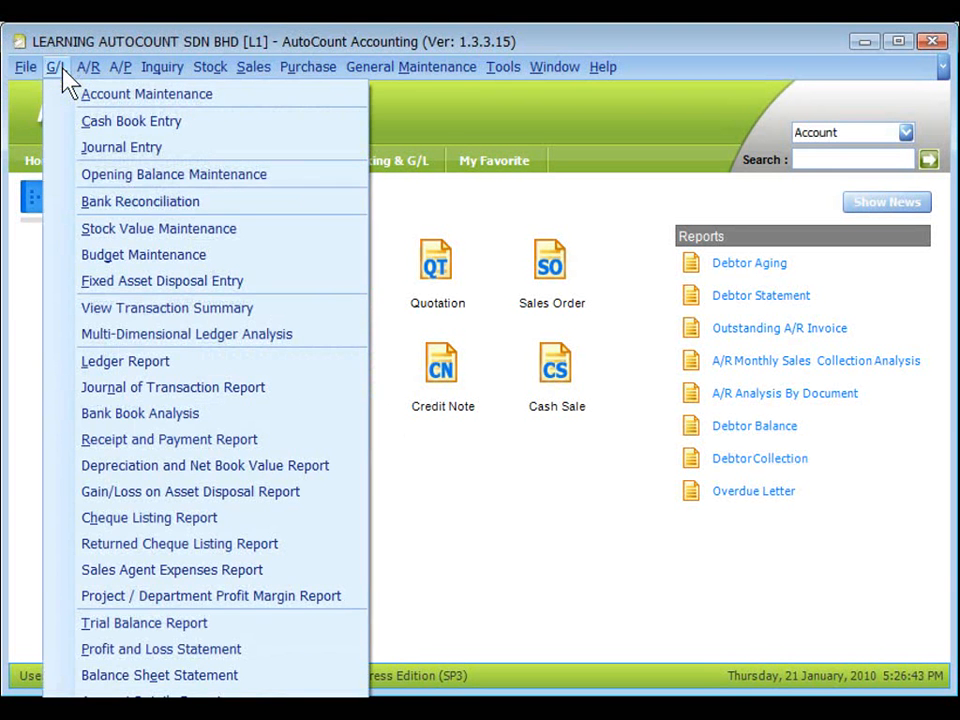
left_click(189, 174)
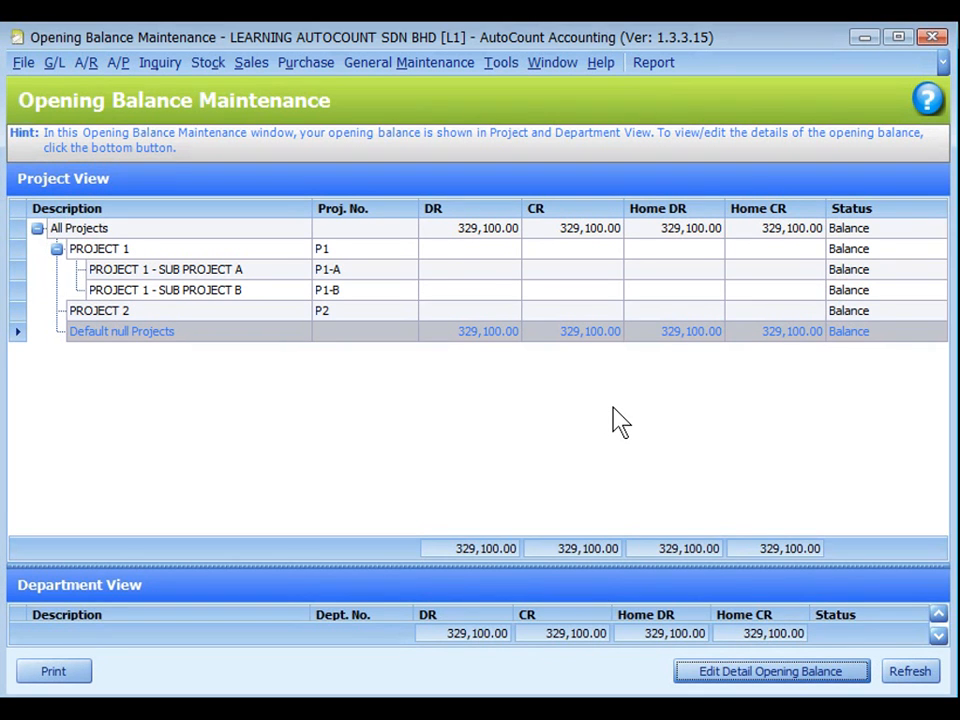
left_click(416, 271)
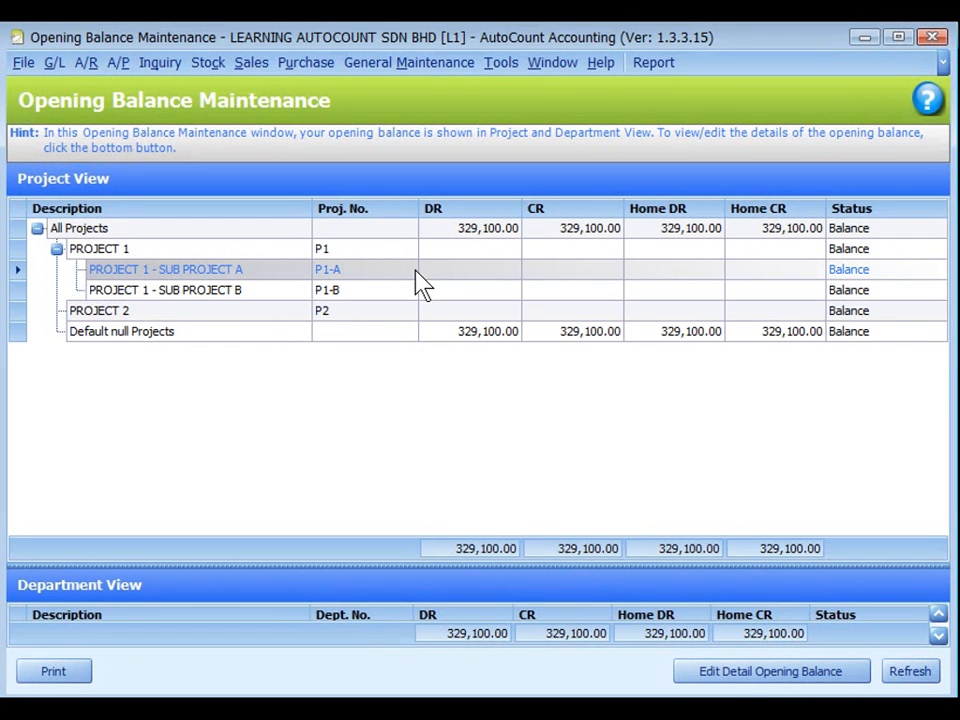
left_click(755, 677)
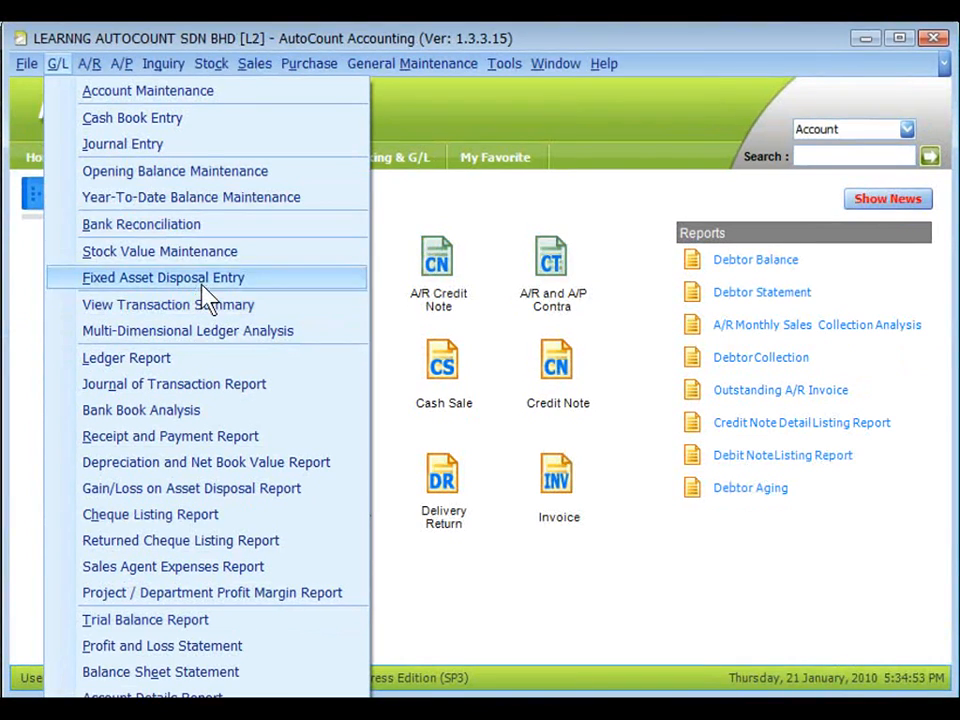
Open Year-To-Date Balance Maintenance in the L2 account book and load the balances of project P2.
left_click(167, 200)
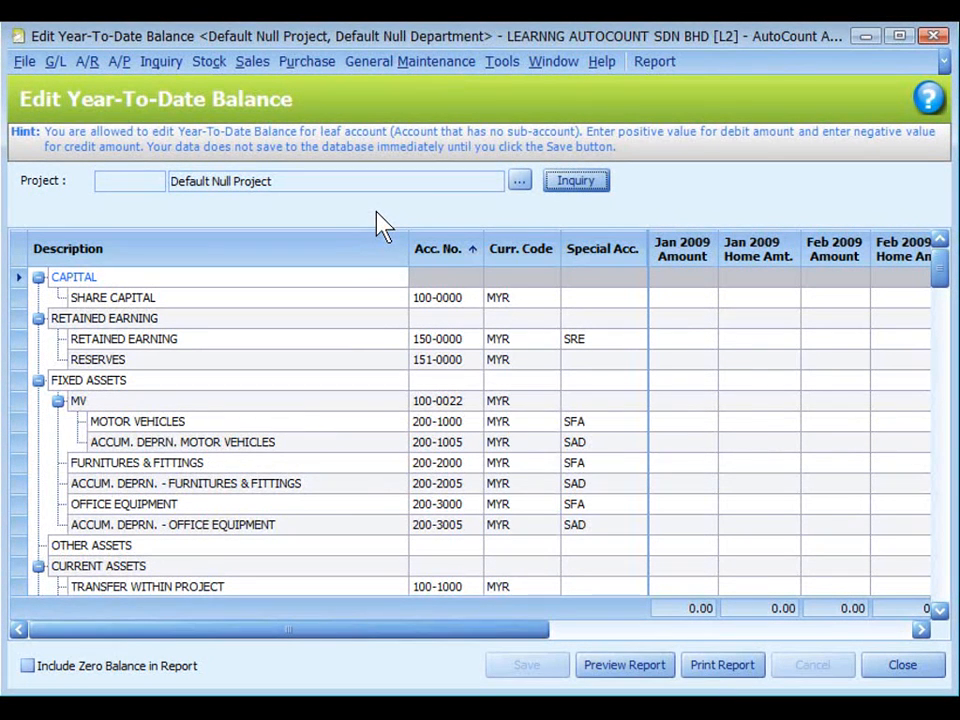
left_click(520, 181)
double_click(455, 279)
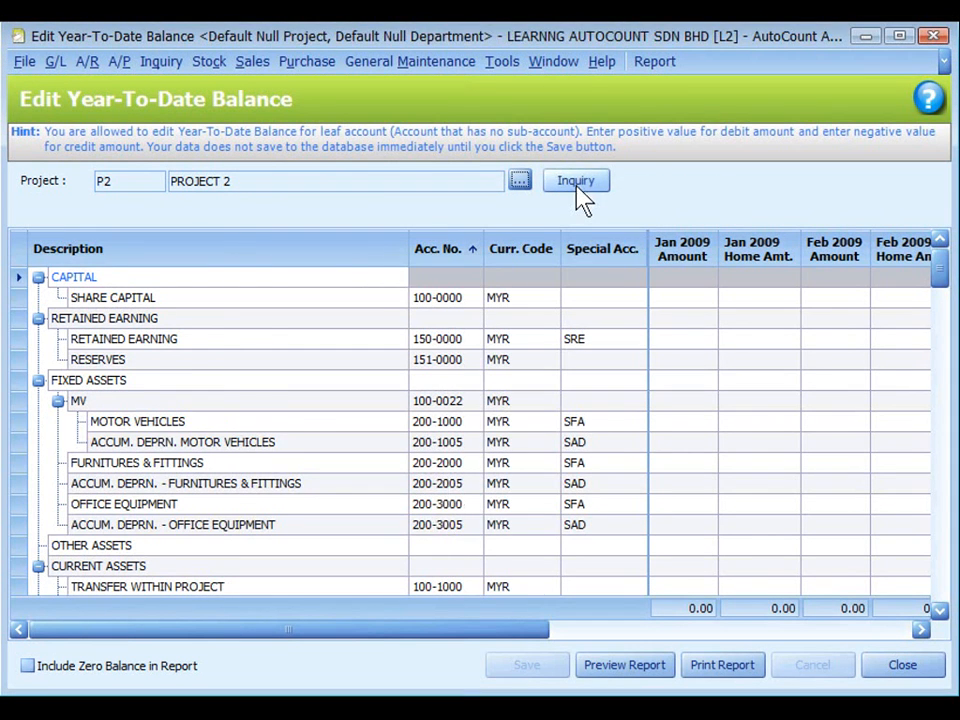
left_click(576, 184)
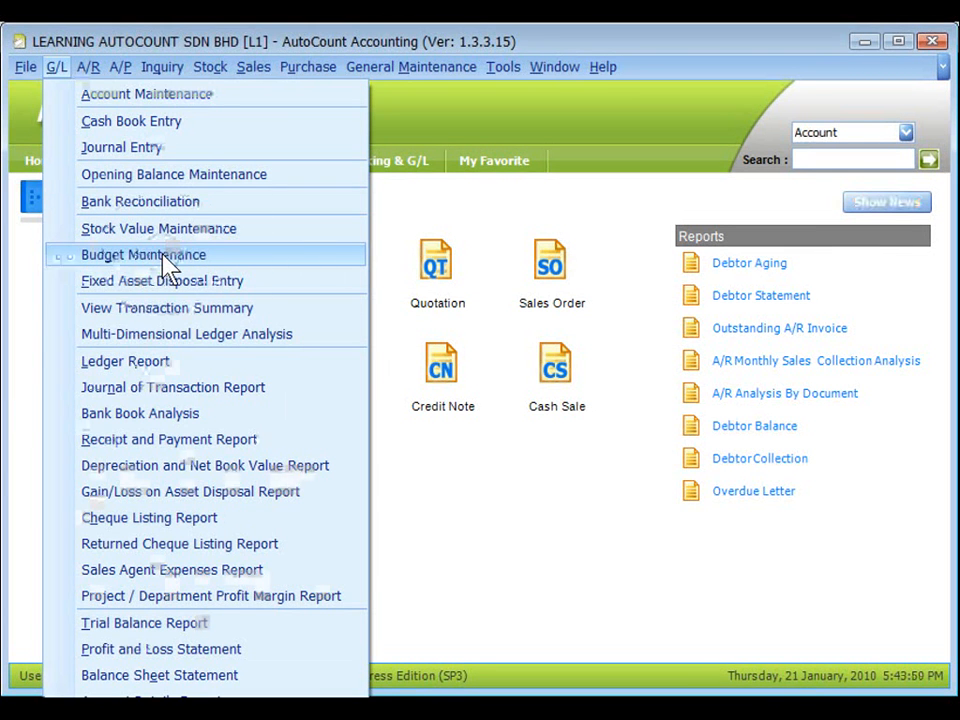
Open the budget "Year Budget" for editing in Budget Maintenance and load its detail for project P2.
left_click(165, 256)
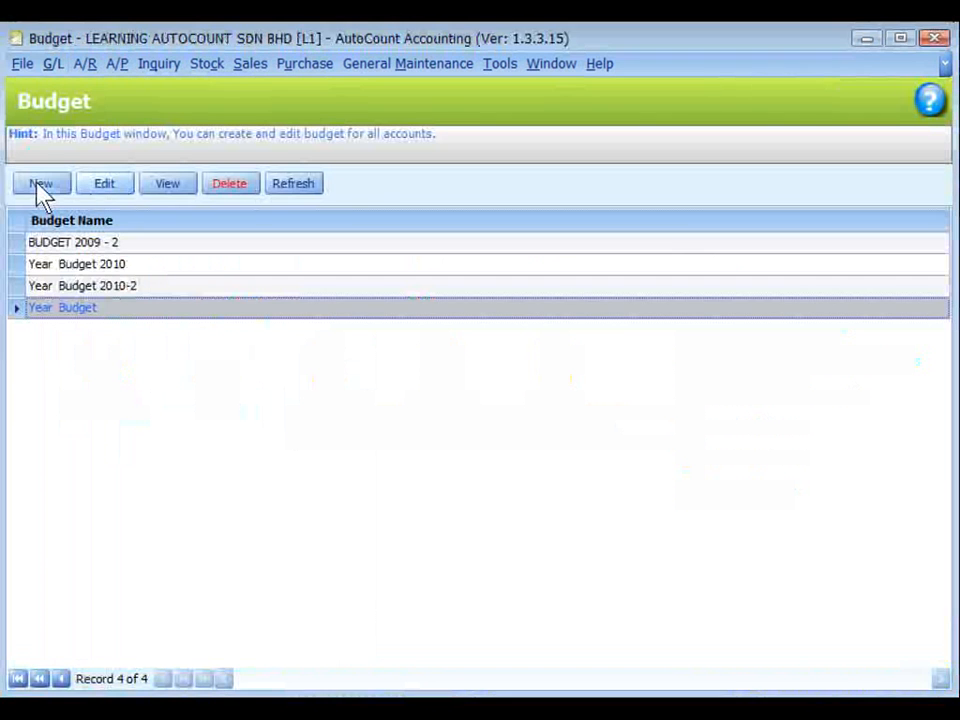
left_click(106, 186)
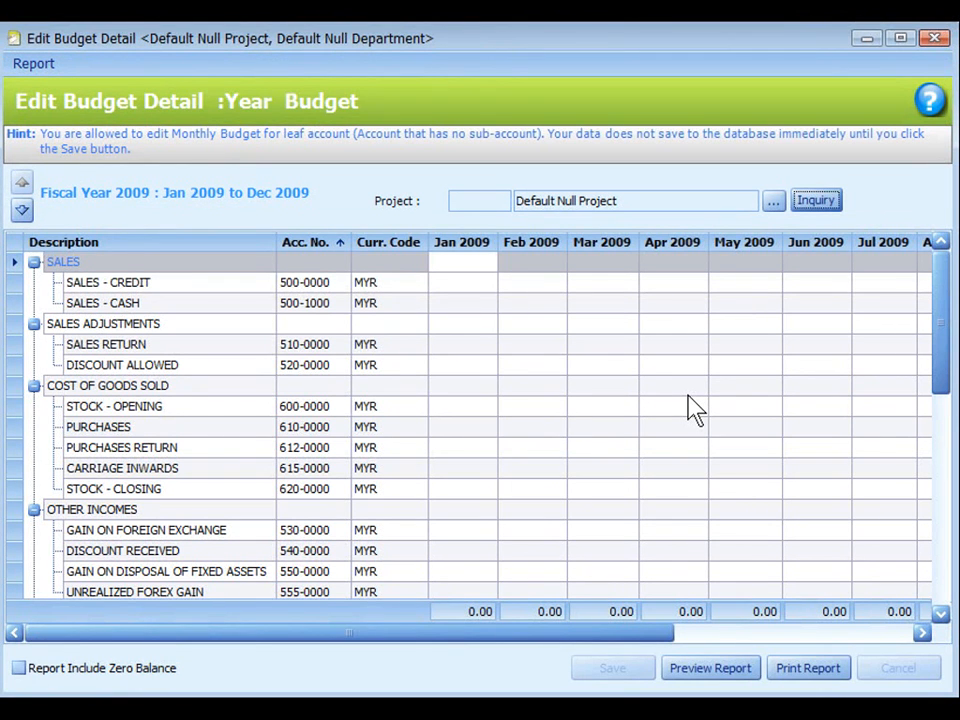
left_click(773, 201)
left_click(446, 284)
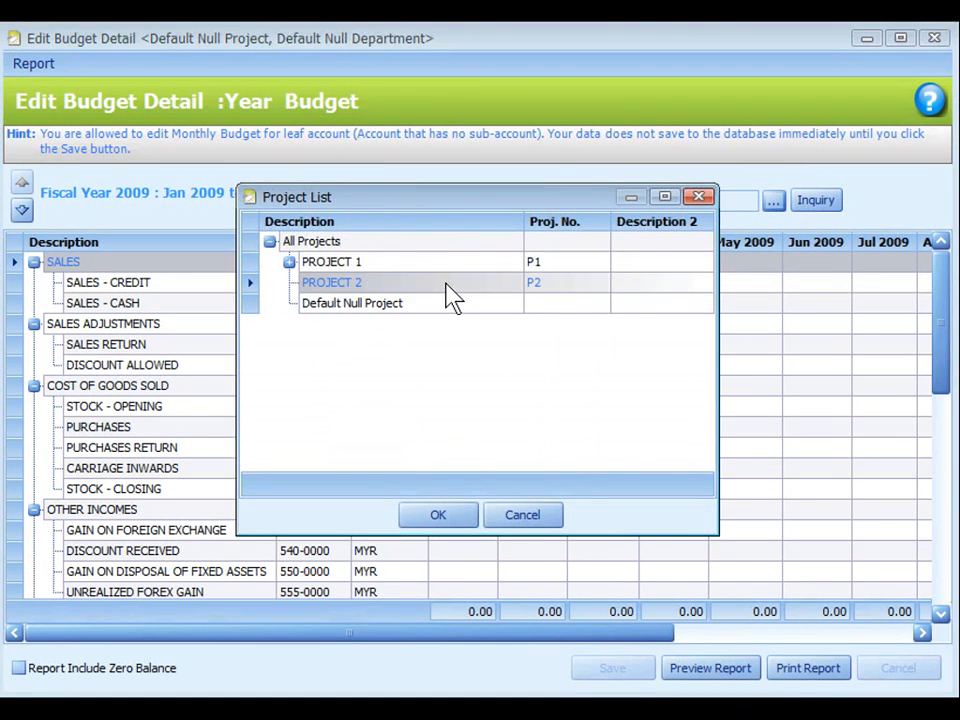
left_click(438, 517)
left_click(814, 204)
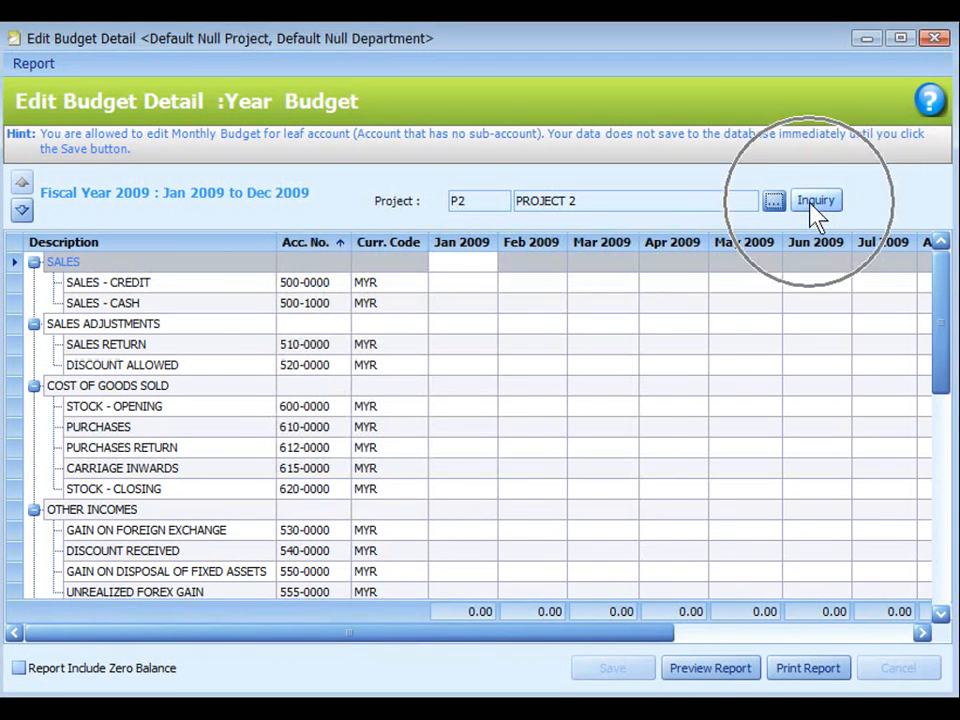
left_click(643, 354)
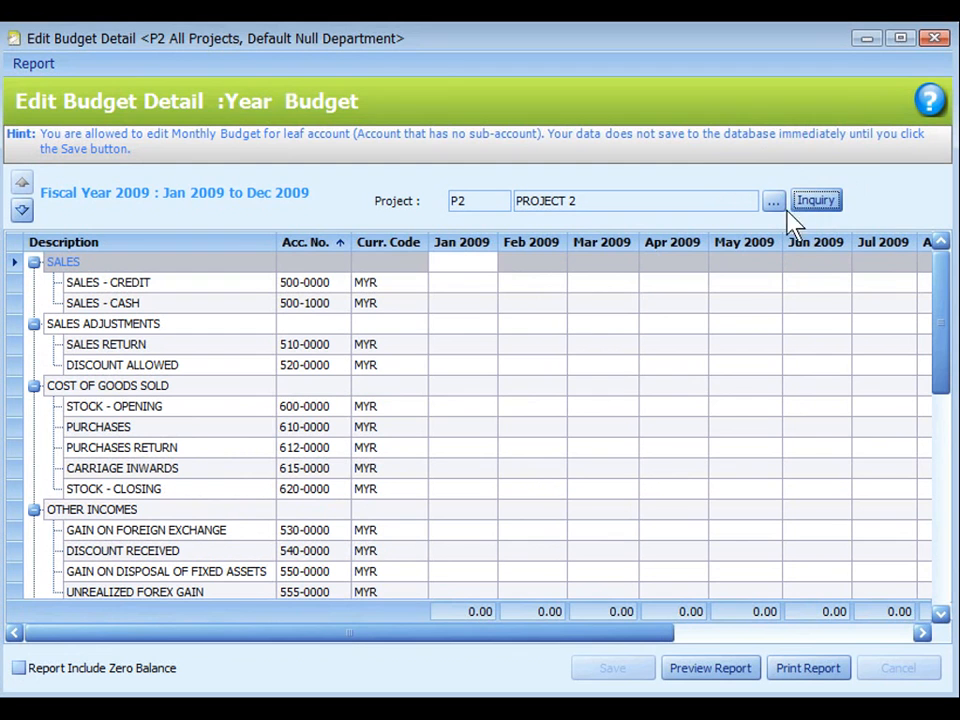
left_click(811, 206)
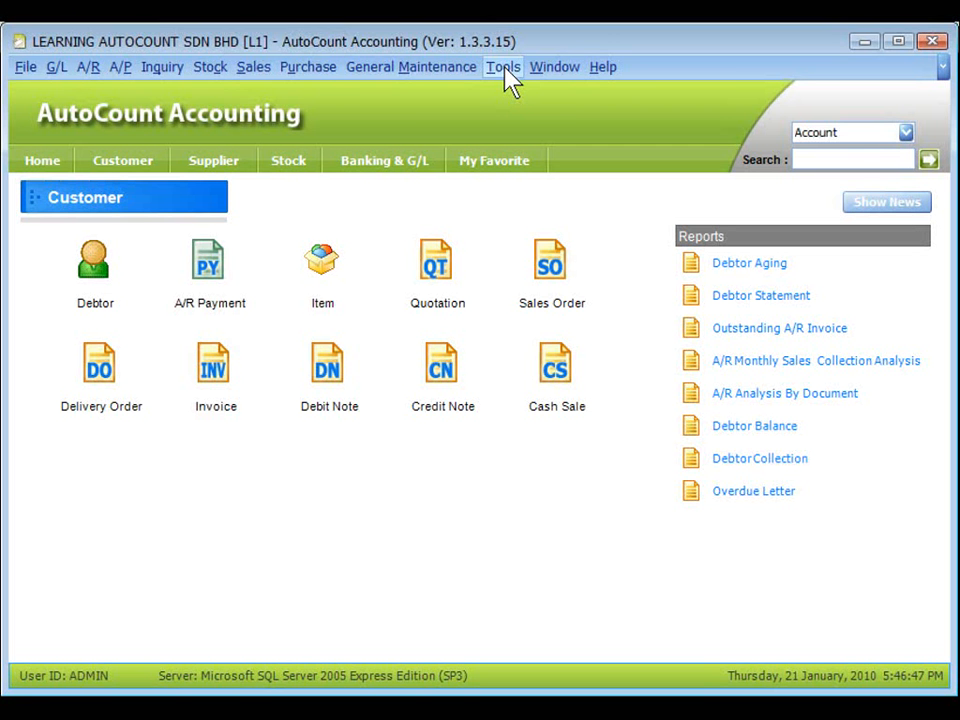
Open the program options and examine the project-related settings under G/L Posting and Customize Invoicing 2.
left_click(505, 70)
left_click(583, 552)
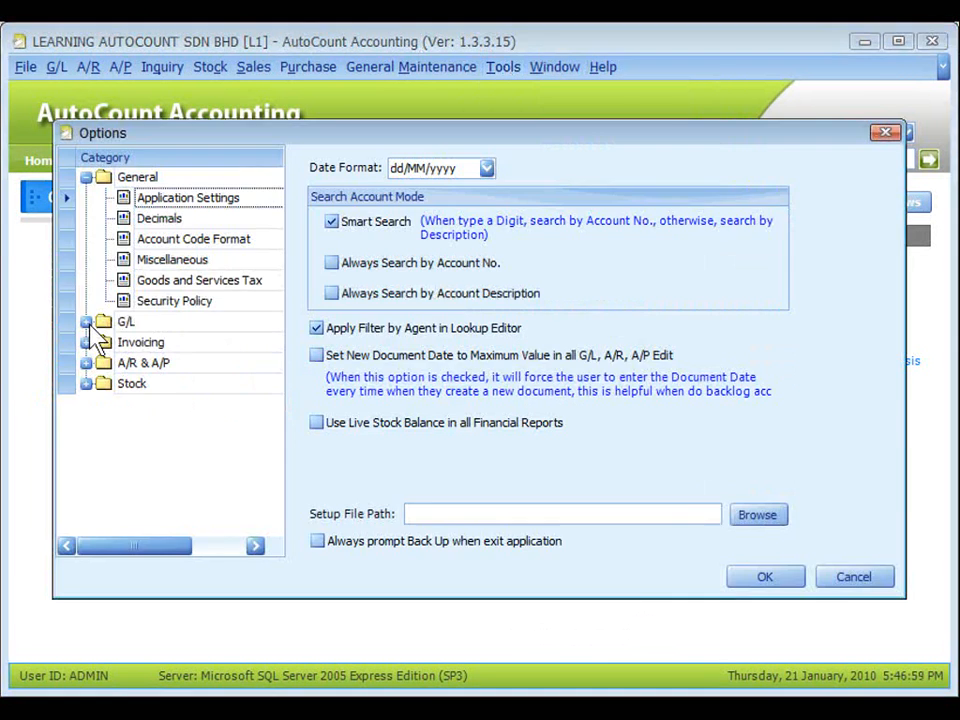
left_click(87, 321)
left_click(172, 385)
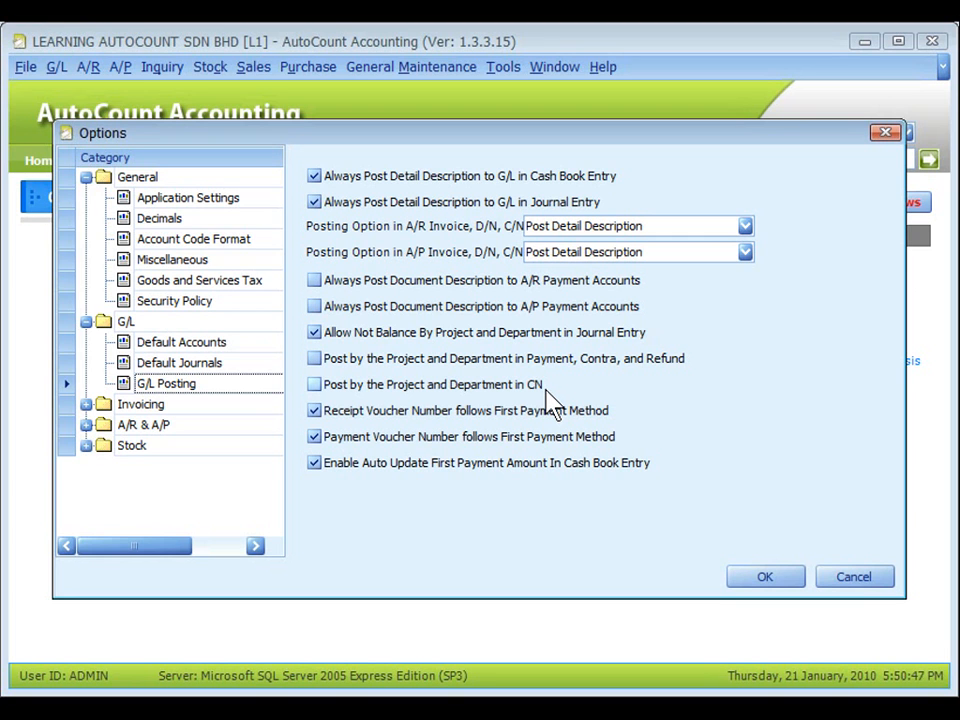
left_click(87, 405)
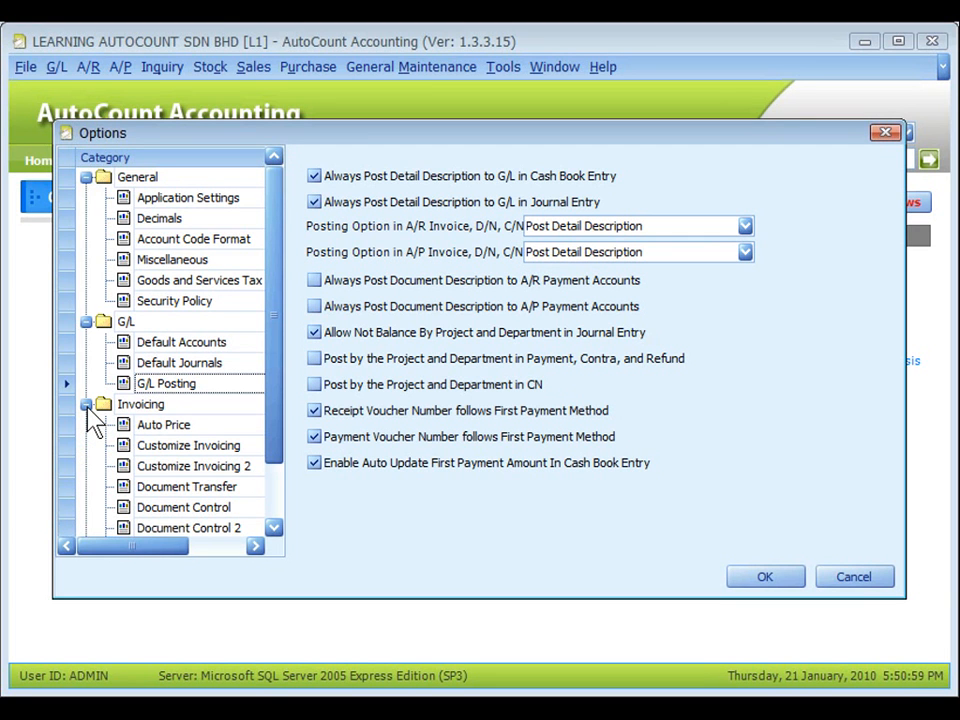
left_click(188, 467)
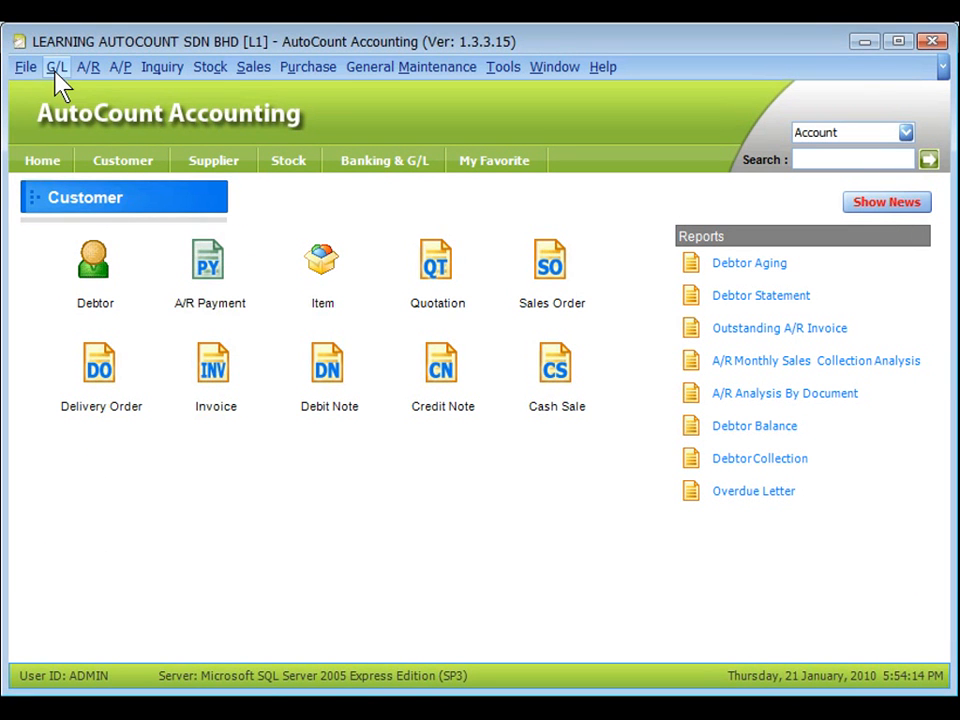
Run the Project/Department Profit Margin Report by project for 01-01-2009 to 31-12-2009 with no project filter.
left_click(56, 67)
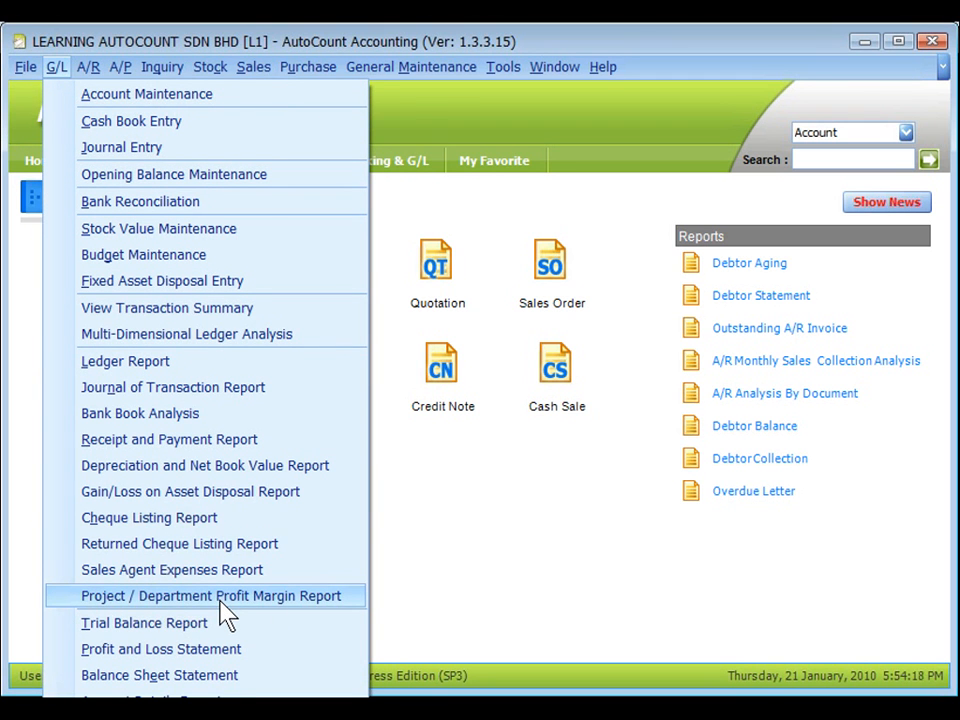
left_click(226, 600)
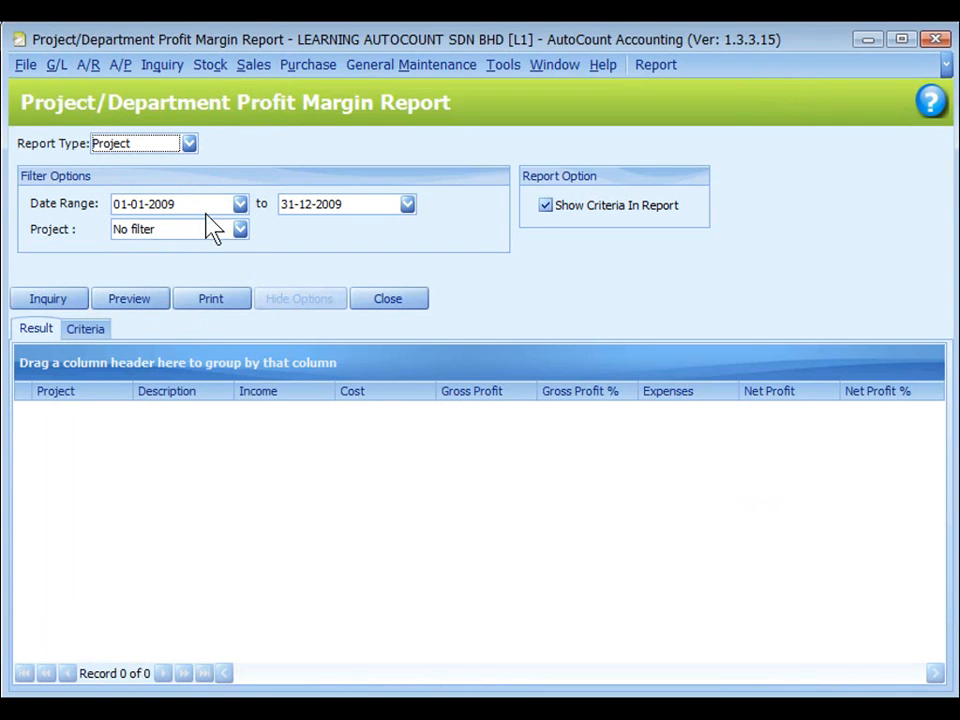
left_click(203, 236)
left_click(40, 302)
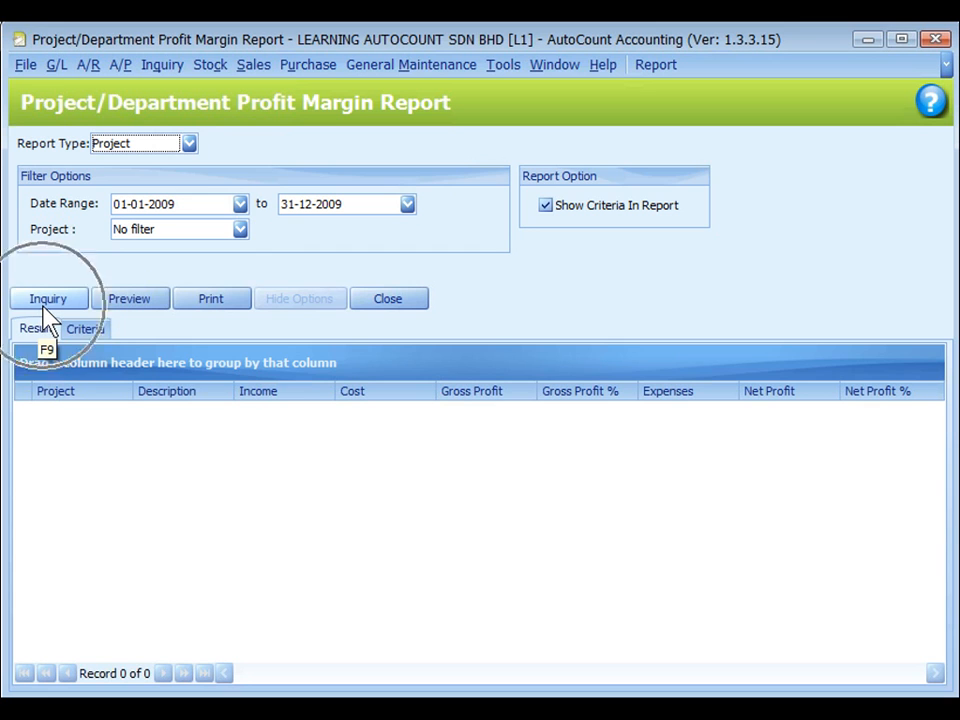